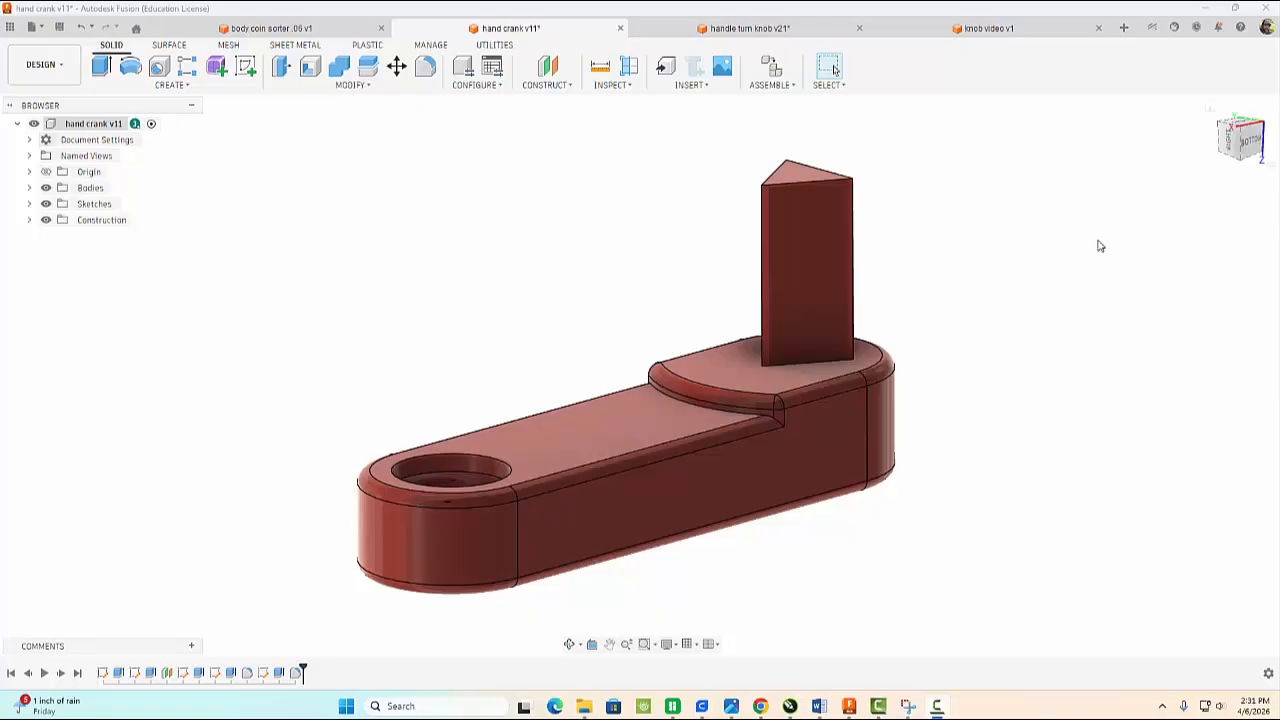
Step: Create a new part design document with the inch, ouncemass unit system
{"action": "middle_click_drag", "start_coordinate": [1060, 243], "coordinate": [1083, 266], "text": "shift"}
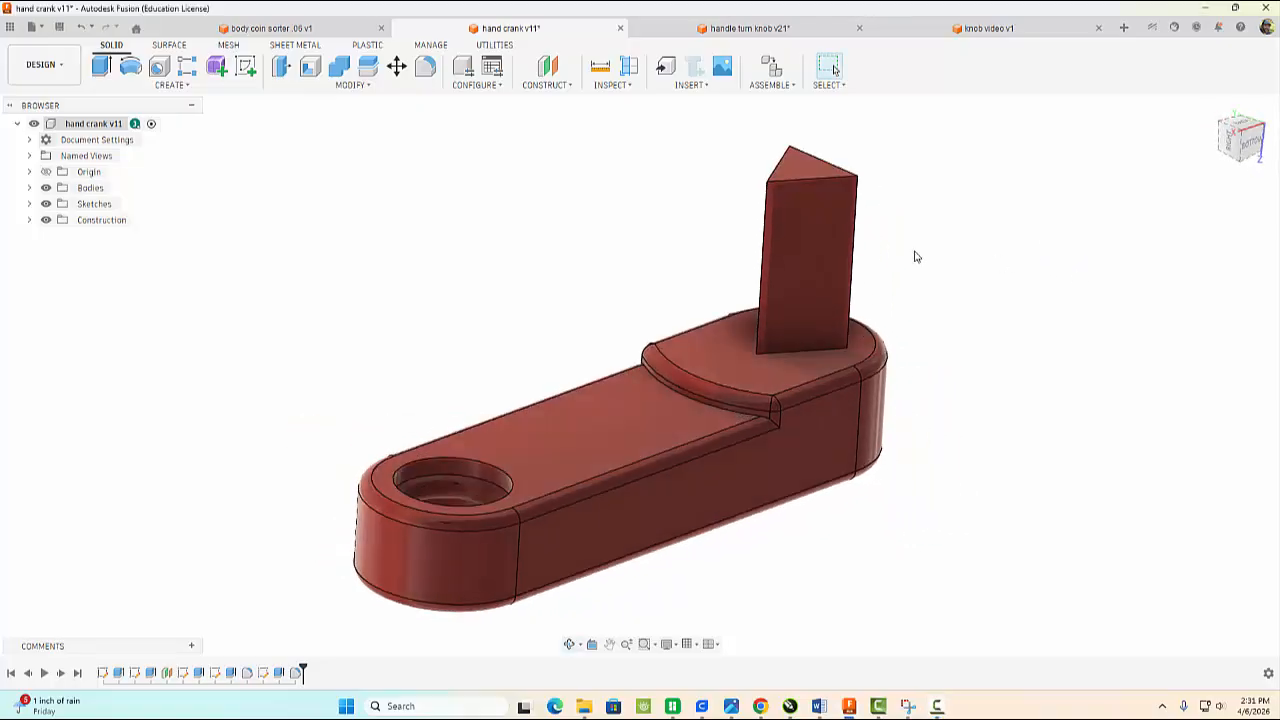
{"action": "left_click", "coordinate": [36, 28]}
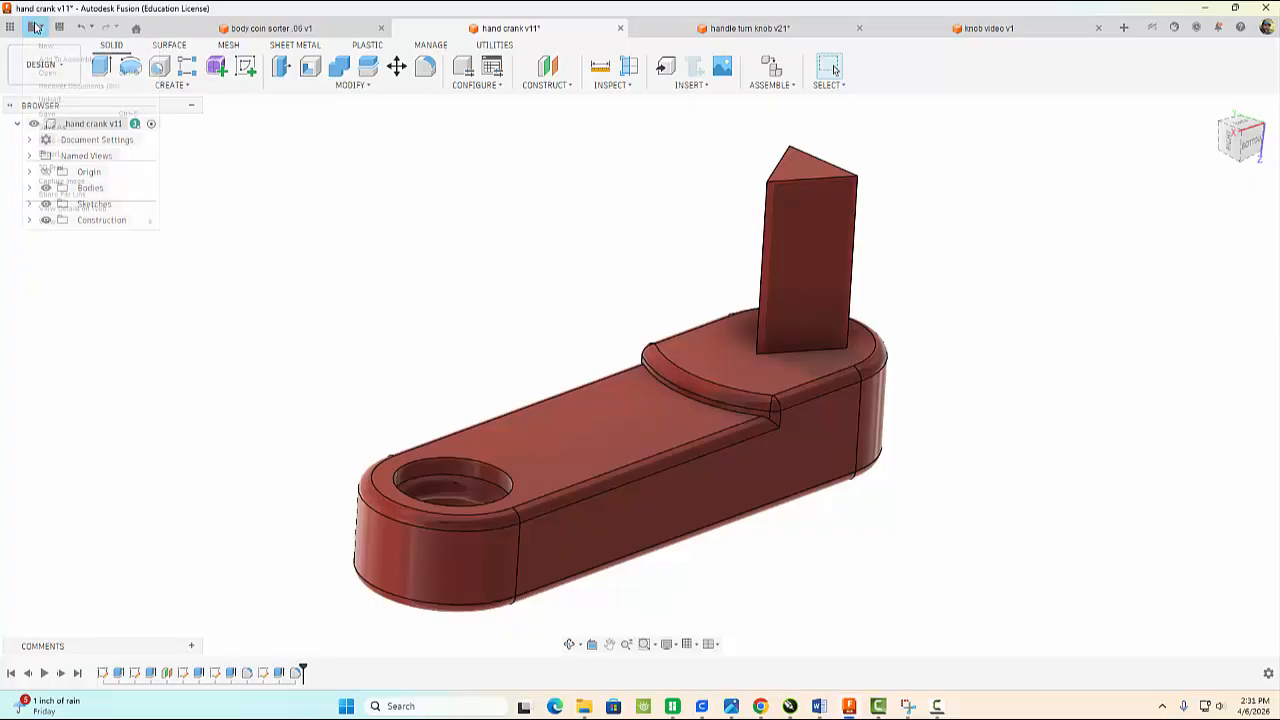
{"action": "left_click", "coordinate": [50, 58]}
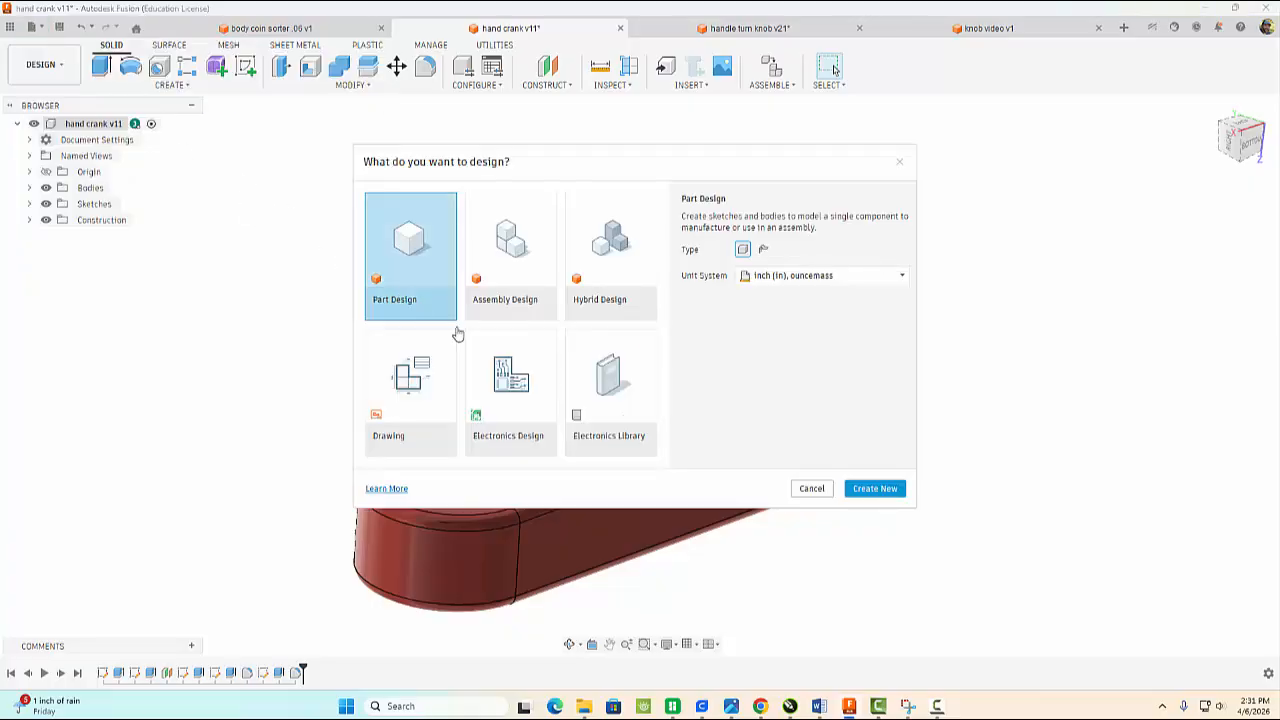
{"action": "left_click", "coordinate": [835, 486]}
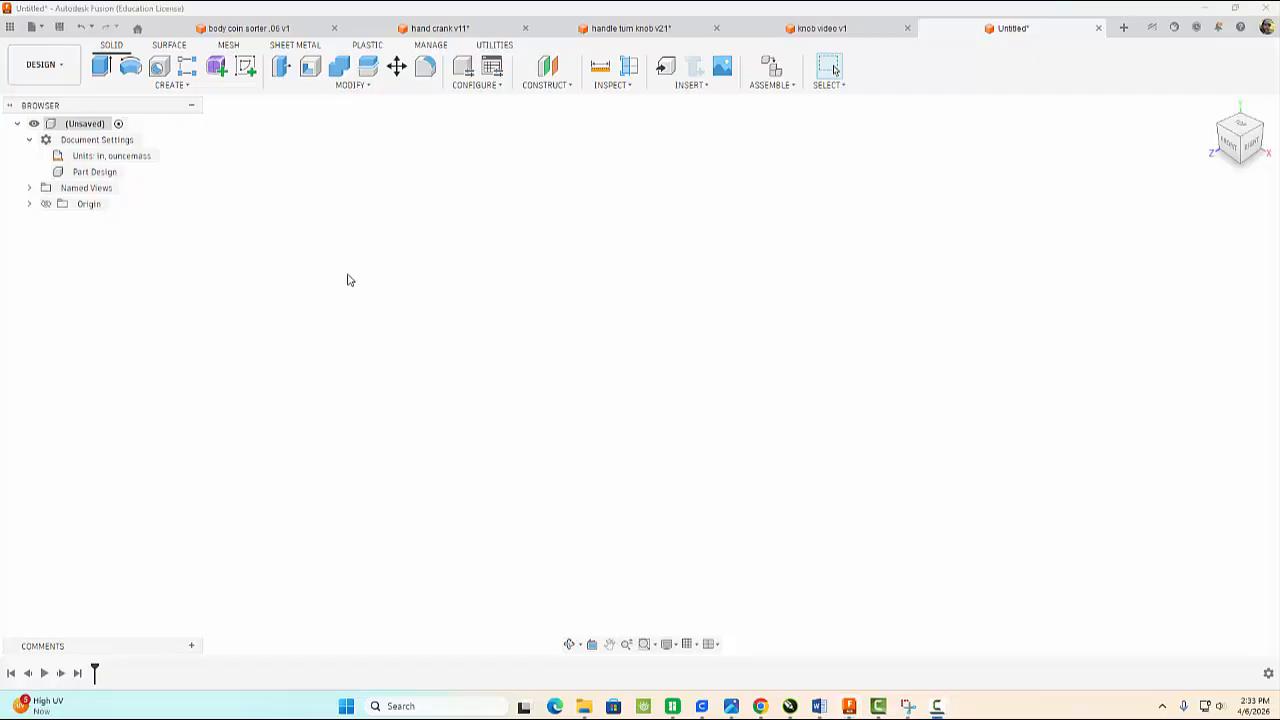
Step: Start a sketch on the front plane and draw a horizontal center-to-center slot from the origin, about 2.1 in between centers and 0.72 in wide
{"action": "left_click", "coordinate": [246, 68]}
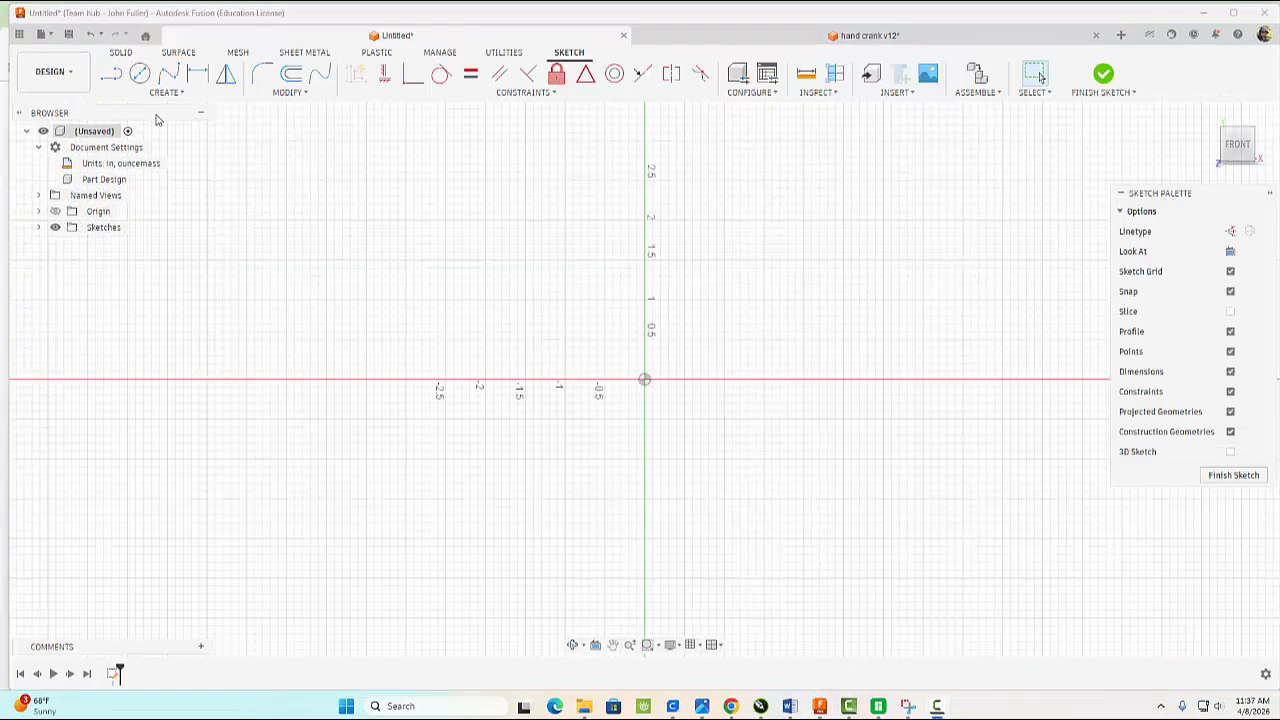
{"action": "left_click", "coordinate": [167, 92]}
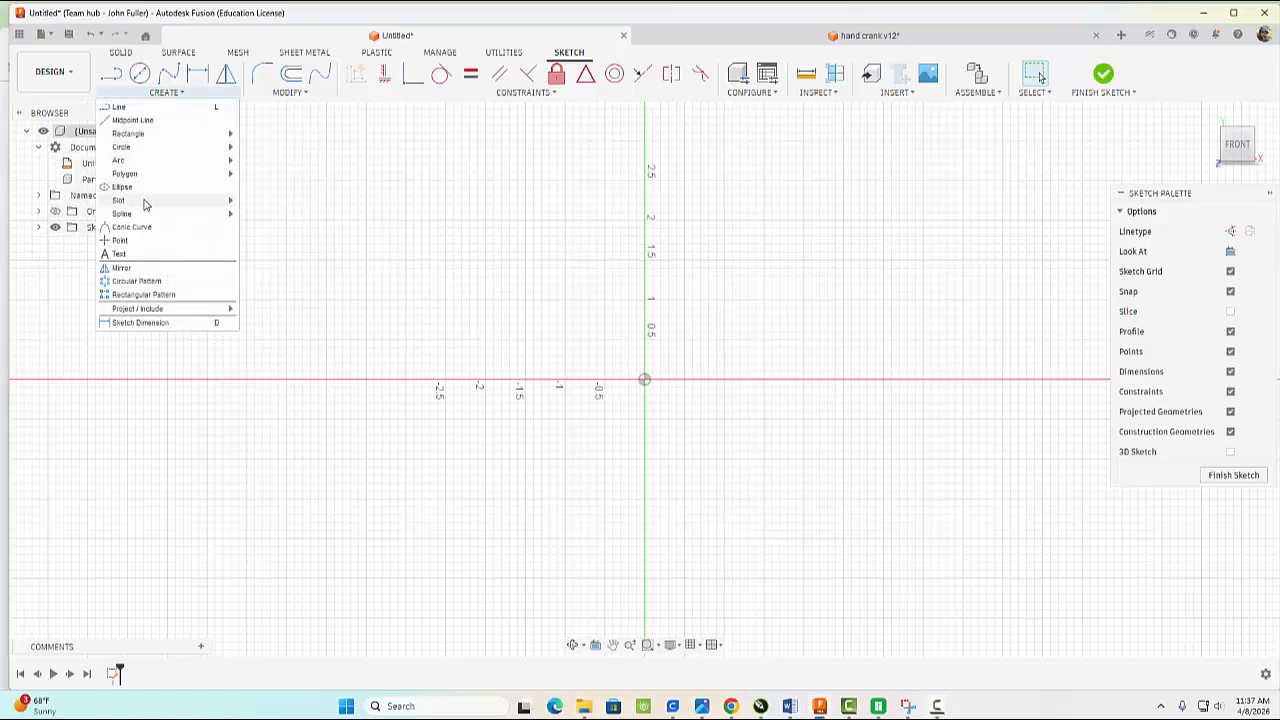
{"action": "mouse_move", "coordinate": [142, 204]}
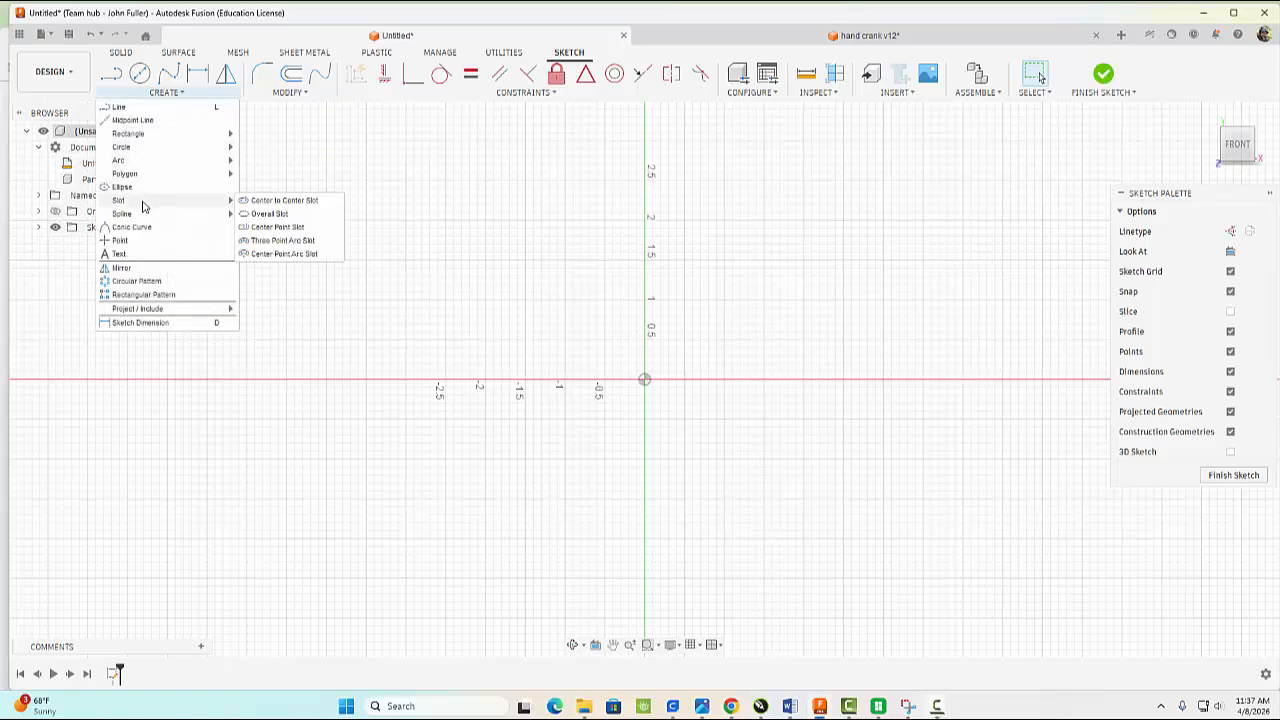
{"action": "left_click", "coordinate": [268, 201]}
{"action": "left_click", "coordinate": [644, 380]}
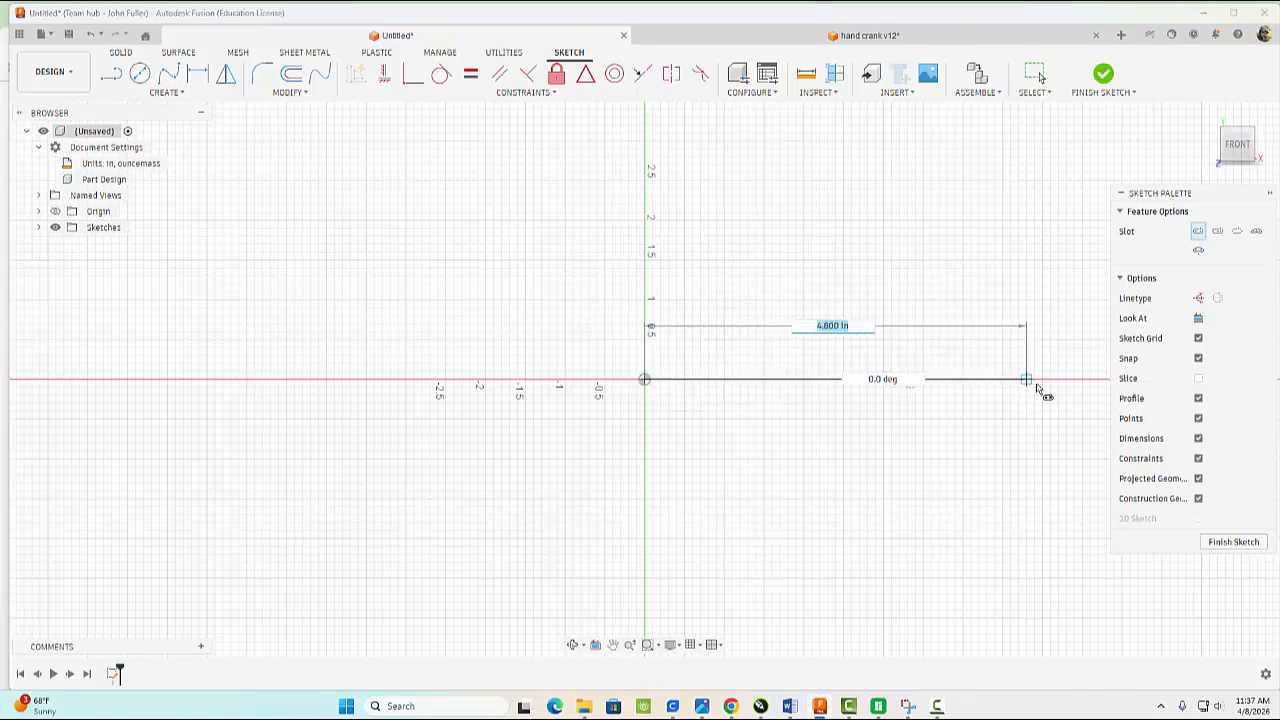
{"action": "scroll", "coordinate": [851, 378], "scroll_direction": "up", "scroll_amount": 4}
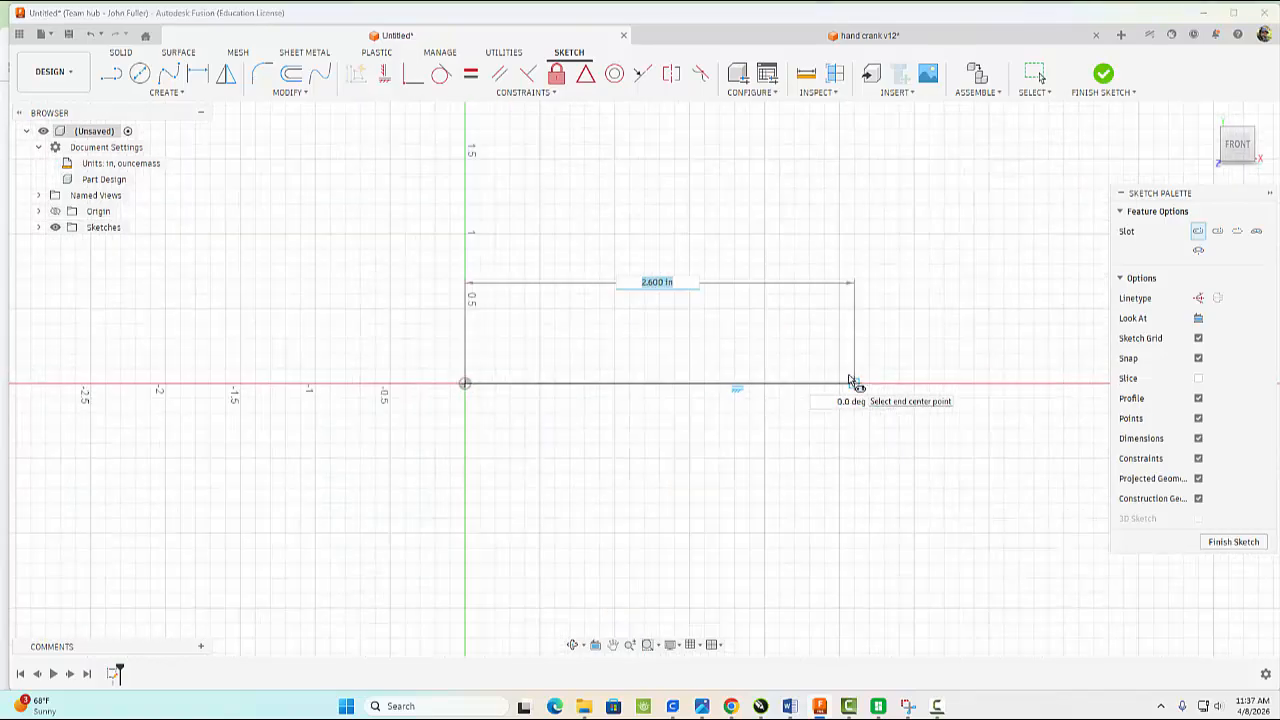
{"action": "left_click", "coordinate": [779, 388]}
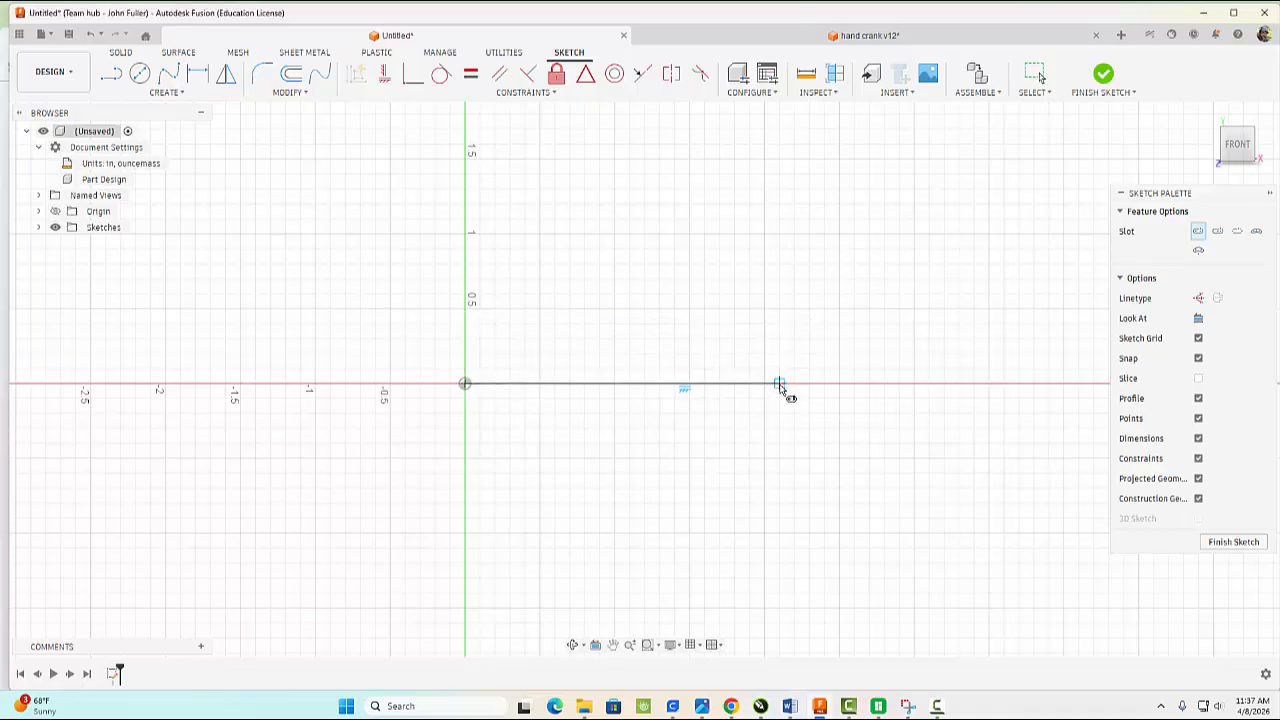
{"action": "left_click", "coordinate": [788, 333]}
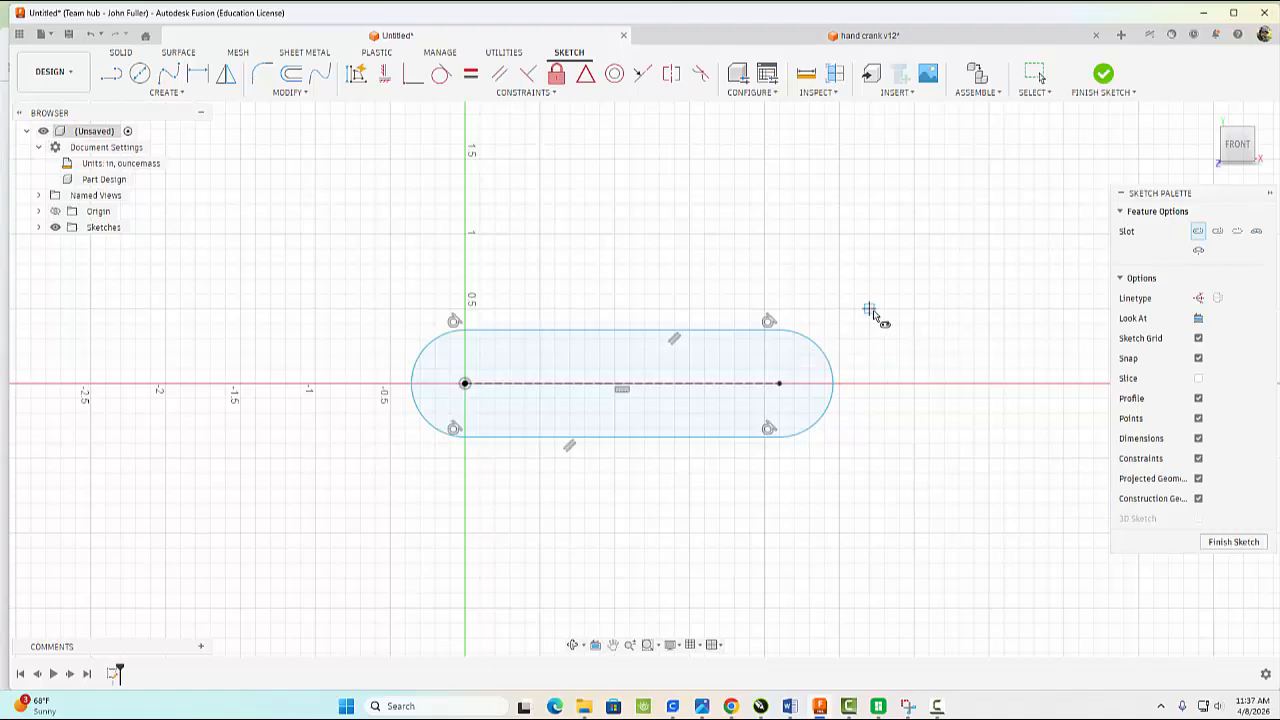
{"action": "key", "text": "Escape"}
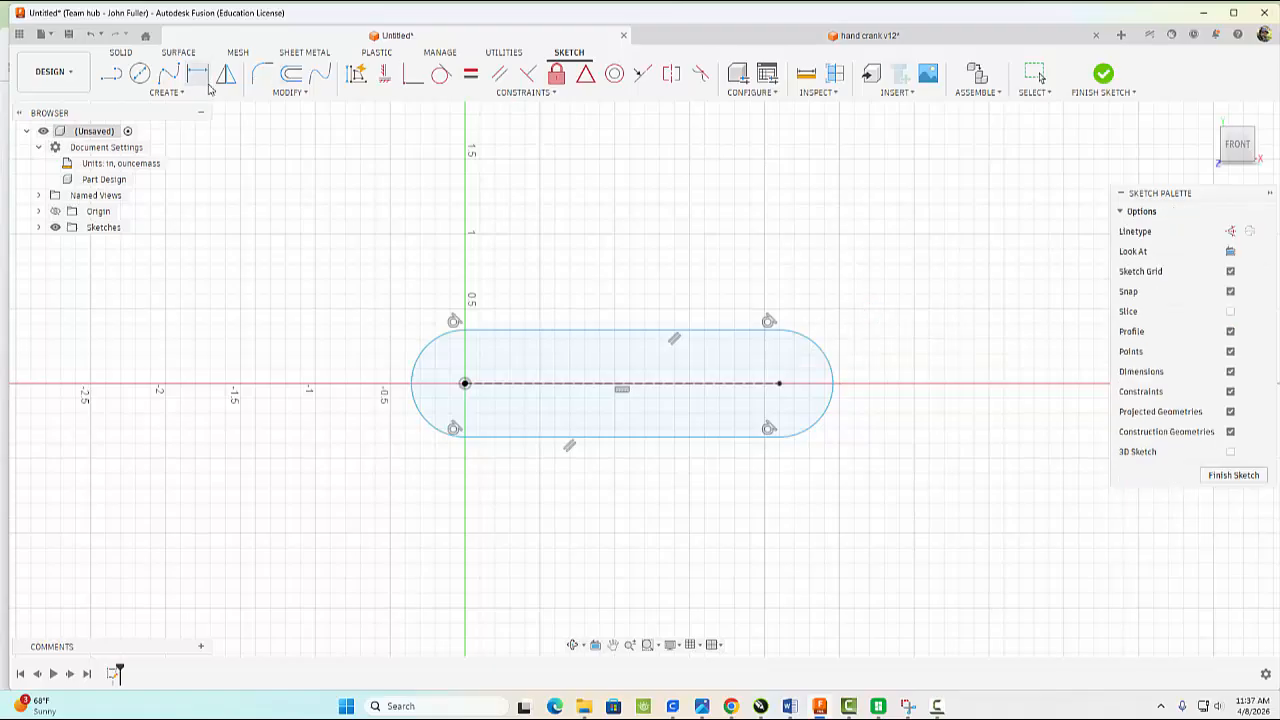
Step: Dimension the distance between the slot's two center points as 1.59 in
{"action": "left_click", "coordinate": [466, 383]}
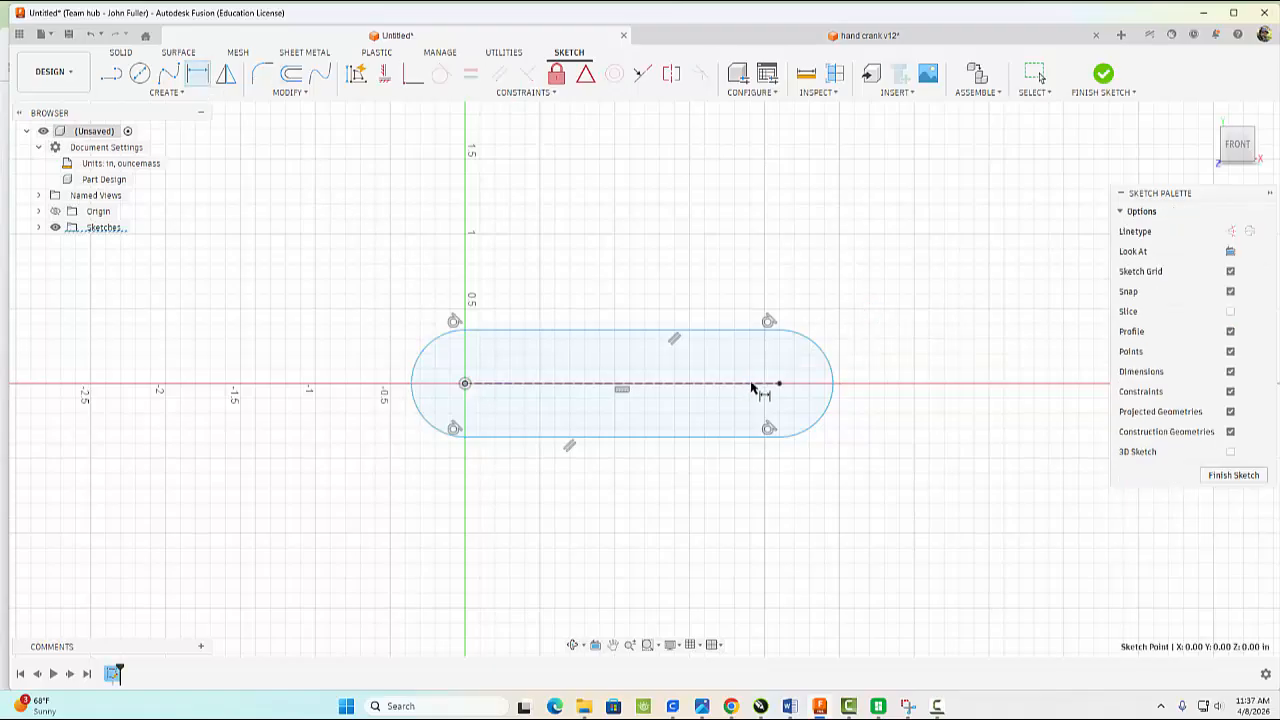
{"action": "left_click", "coordinate": [779, 383]}
{"action": "left_click", "coordinate": [707, 232]}
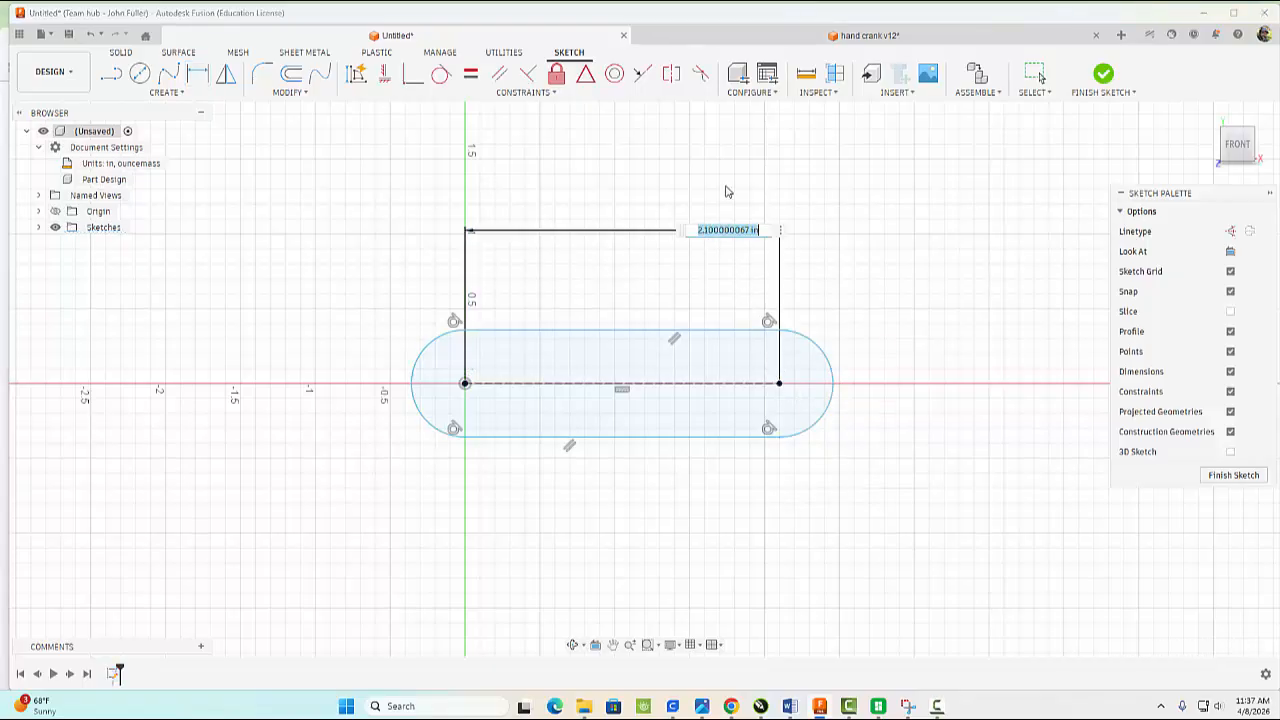
{"action": "type", "text": "1.59"}
{"action": "key", "text": "Return"}
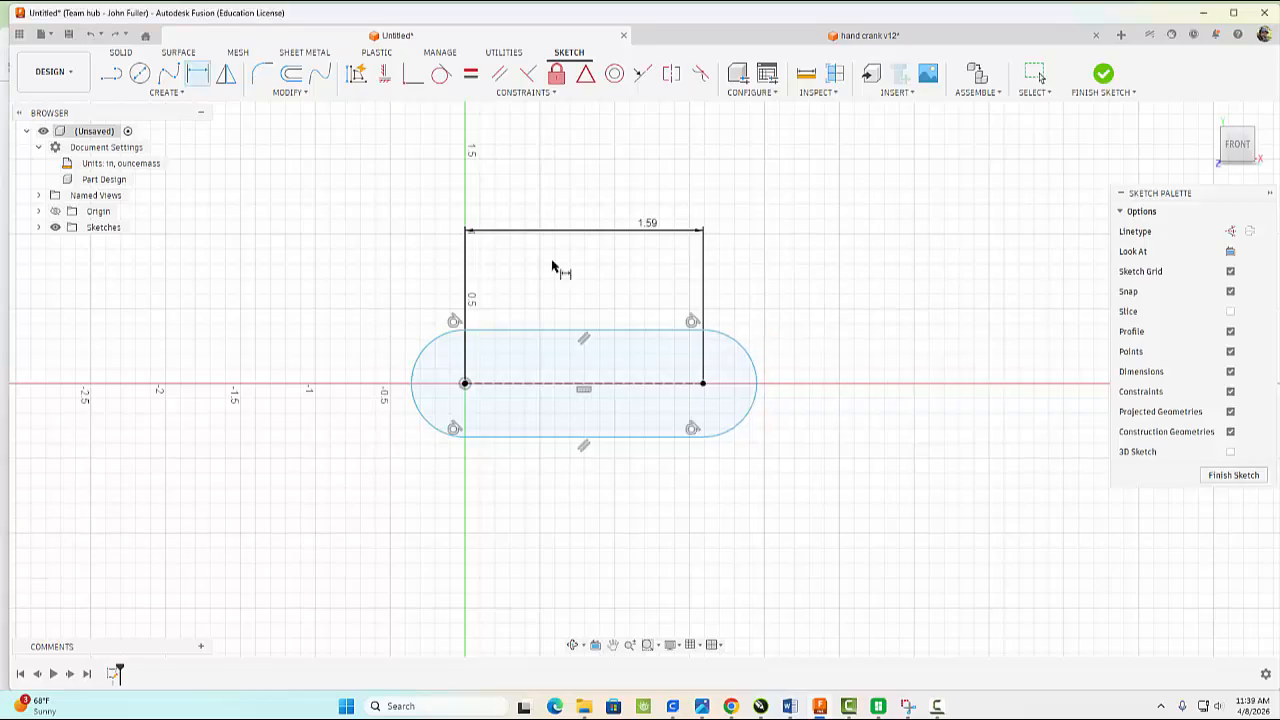
Step: Dimension the slot's overall width as 0.61 in
{"action": "left_click", "coordinate": [703, 331]}
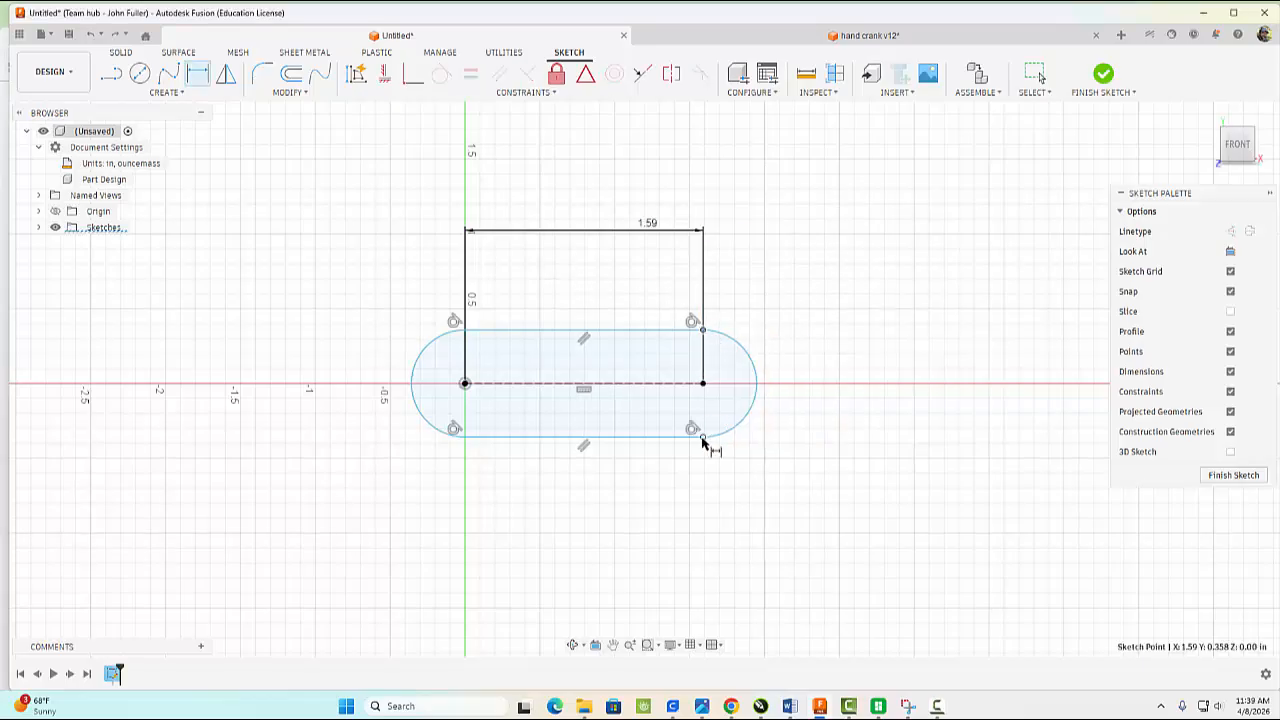
{"action": "left_click", "coordinate": [703, 441]}
{"action": "left_click", "coordinate": [830, 420]}
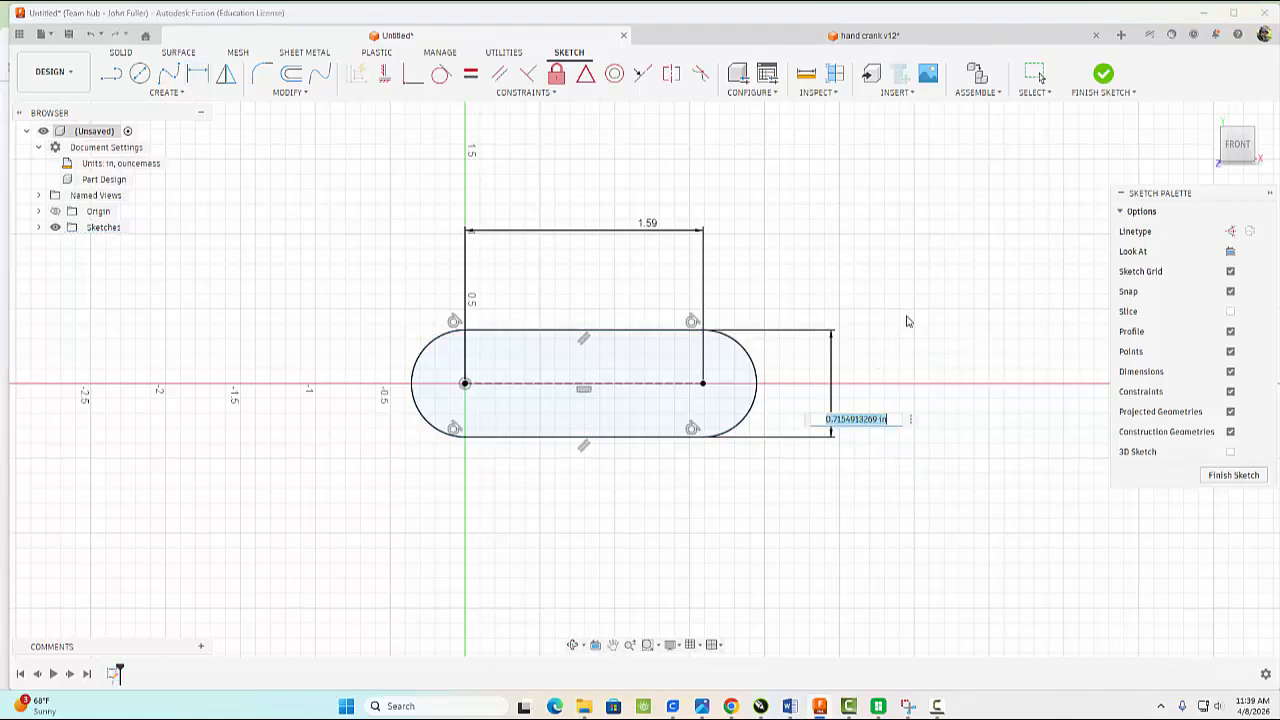
{"action": "key", "text": "BackSpace"}
{"action": "type", "text": ".61"}
{"action": "key", "text": "Return"}
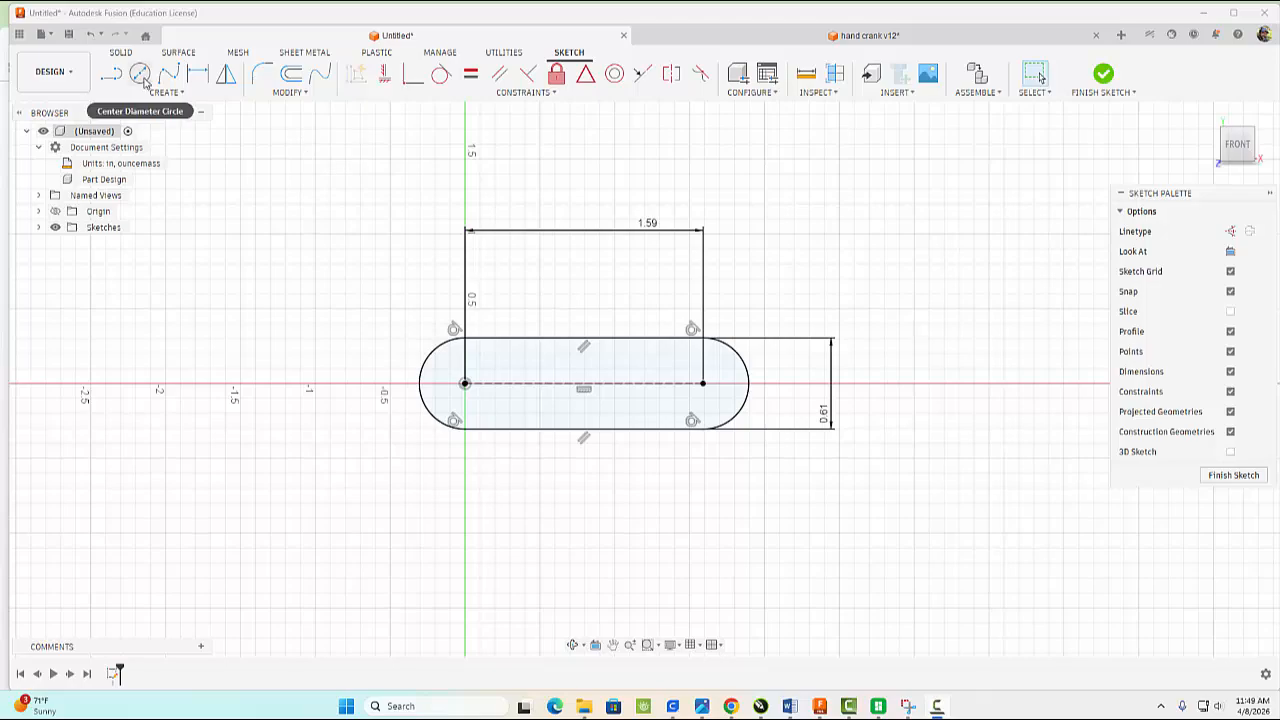
Step: Draw a 0.39 in diameter circle on the slot's end center away from the origin and finish the sketch
{"action": "left_click", "coordinate": [140, 76]}
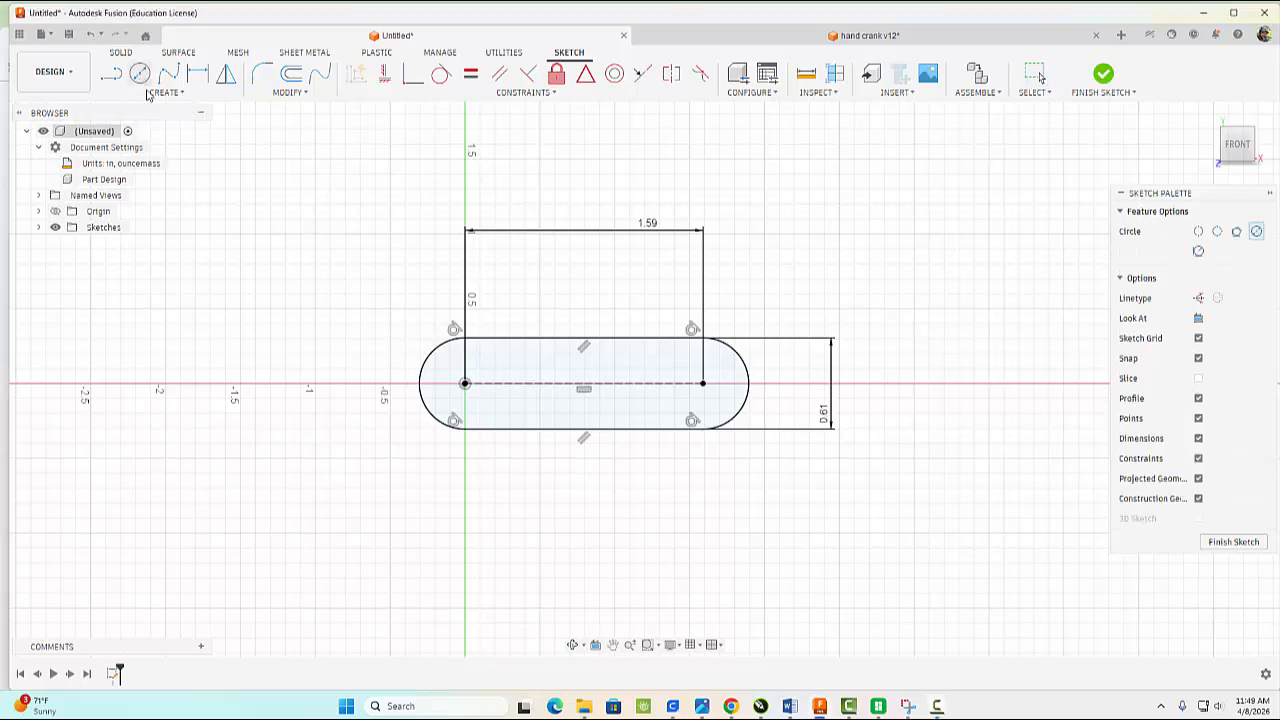
{"action": "left_click", "coordinate": [703, 384]}
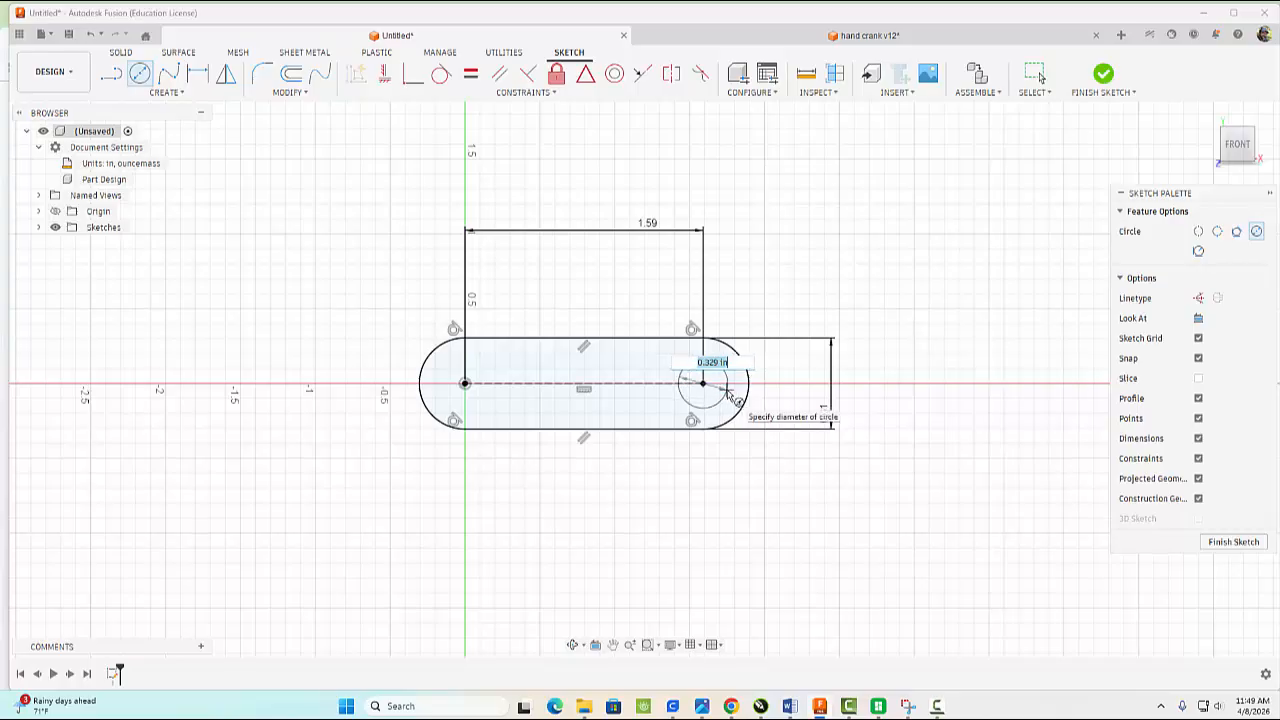
{"action": "type", "text": ".39"}
{"action": "key", "text": "Return"}
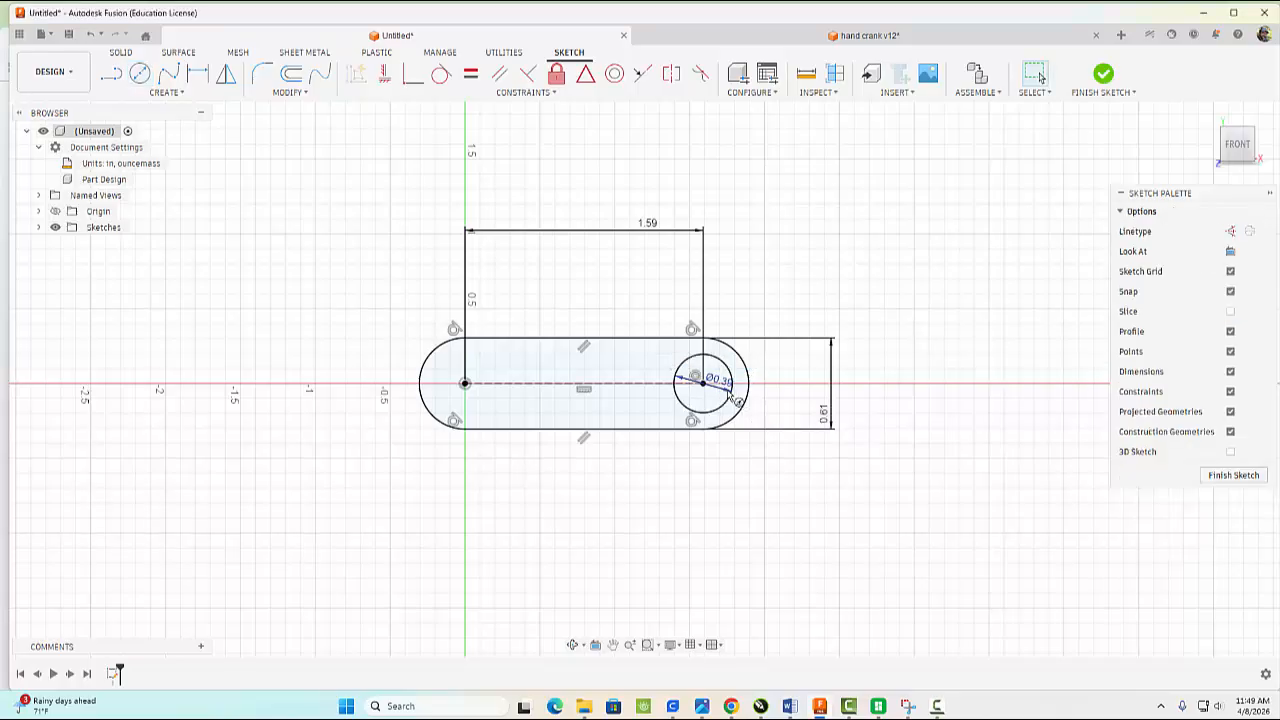
{"action": "left_click", "coordinate": [1103, 78]}
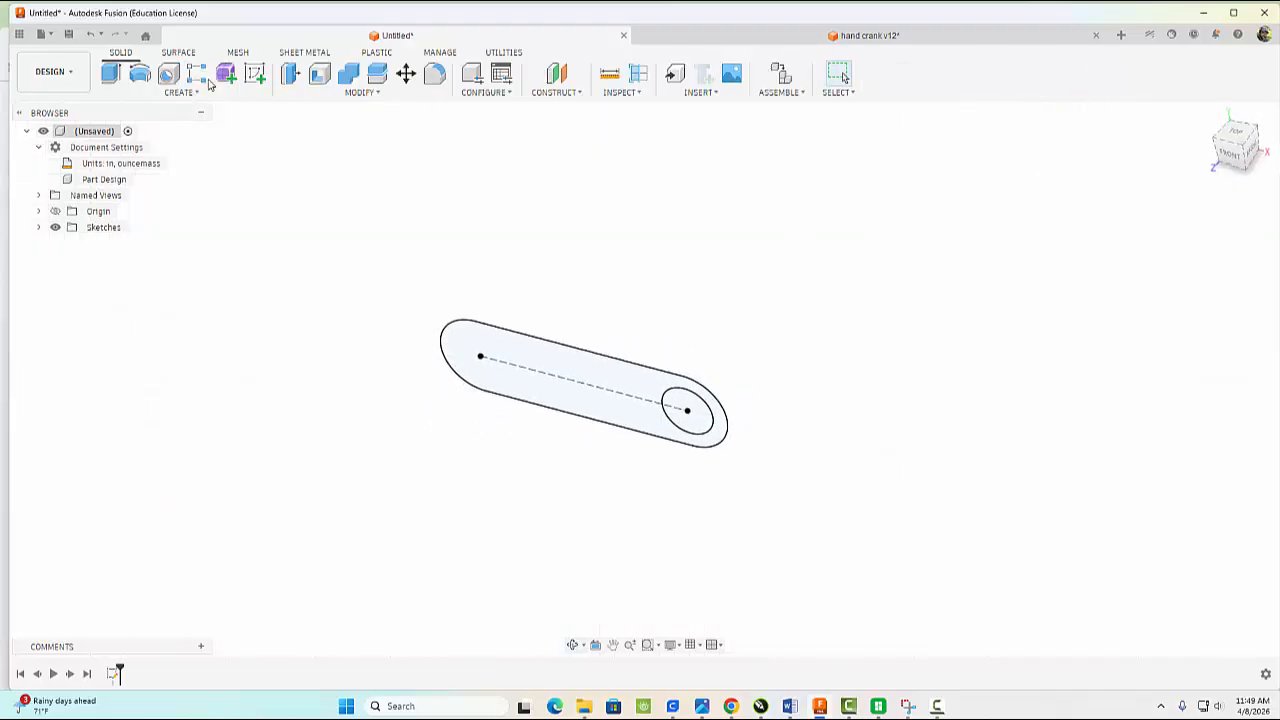
Step: Extrude the slot profile around the circle 0.4 in as a new body
{"action": "left_click", "coordinate": [110, 74]}
{"action": "left_click", "coordinate": [531, 362]}
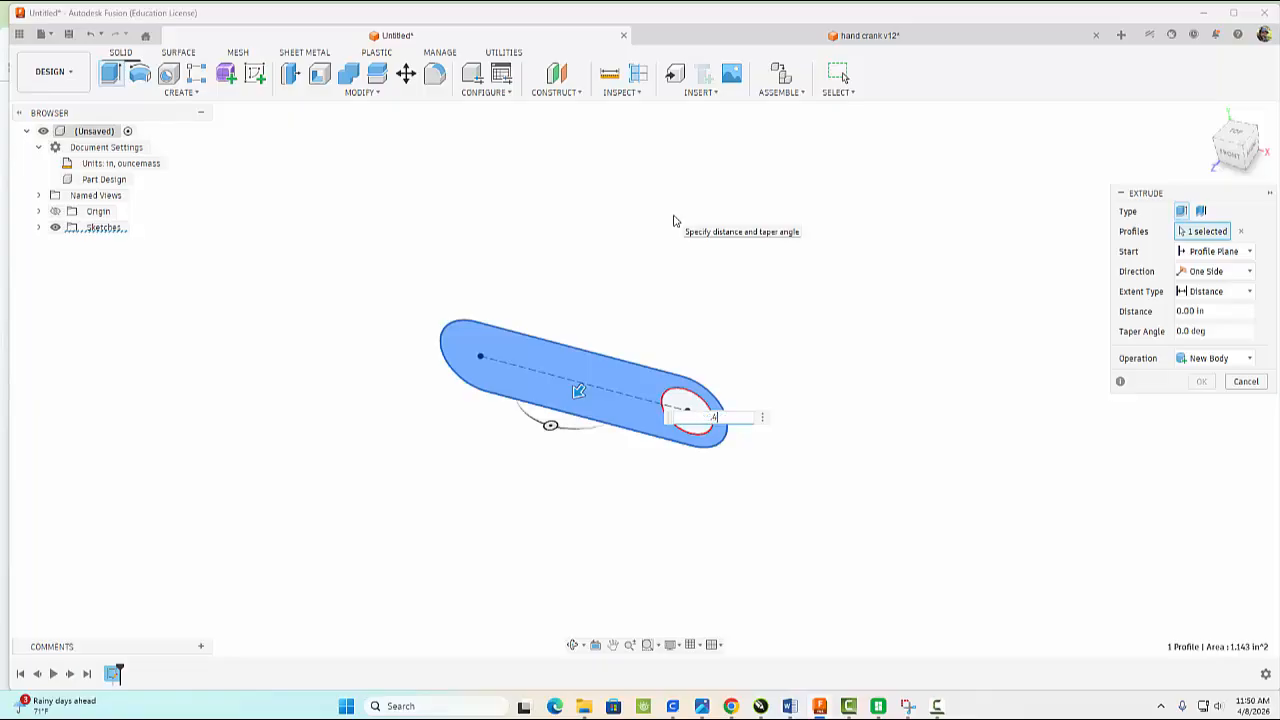
{"action": "key", "text": "Return"}
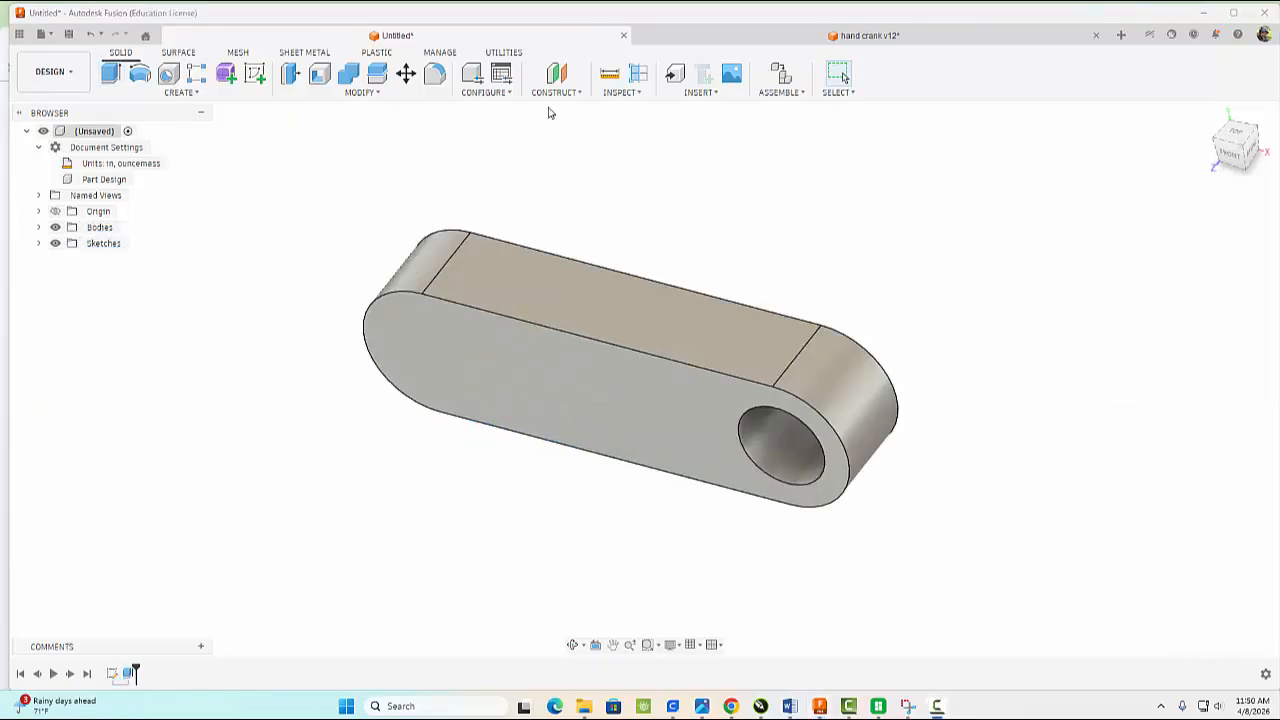
Step: Create a construction plane offset -0.196 in from the body's front face, inside the body
{"action": "left_click", "coordinate": [548, 96]}
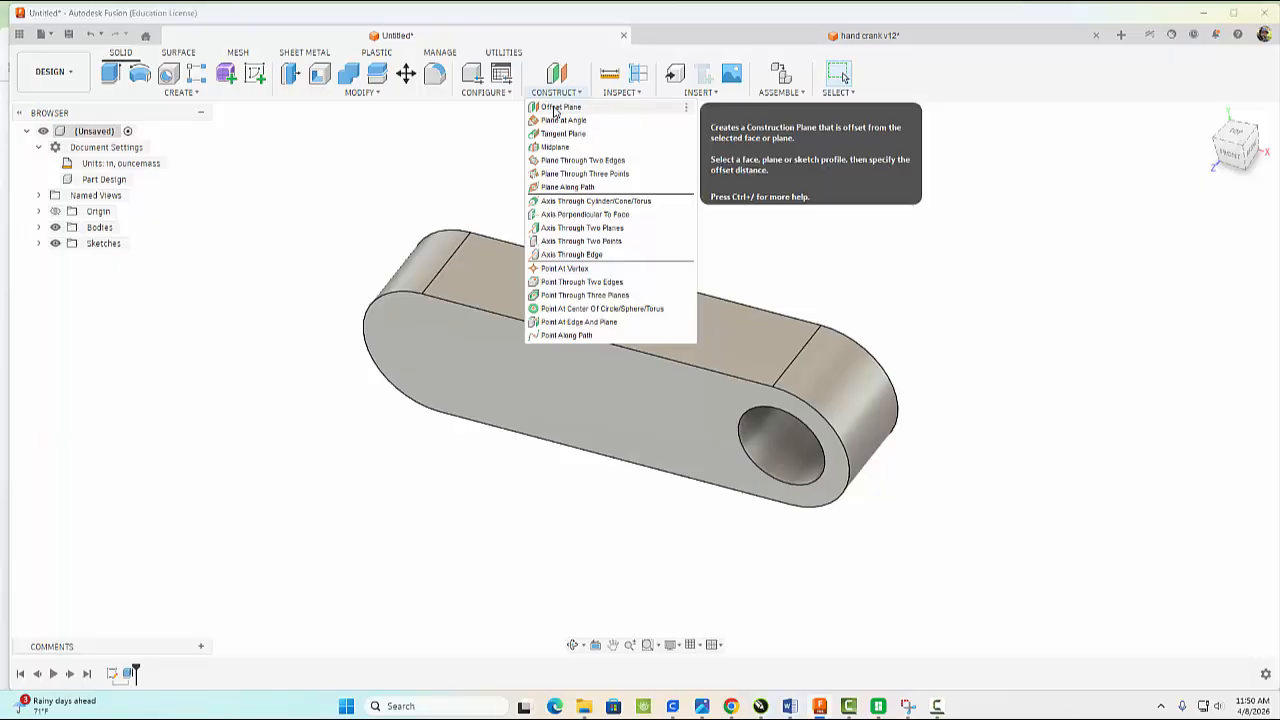
{"action": "left_click", "coordinate": [548, 106]}
{"action": "left_click", "coordinate": [582, 362]}
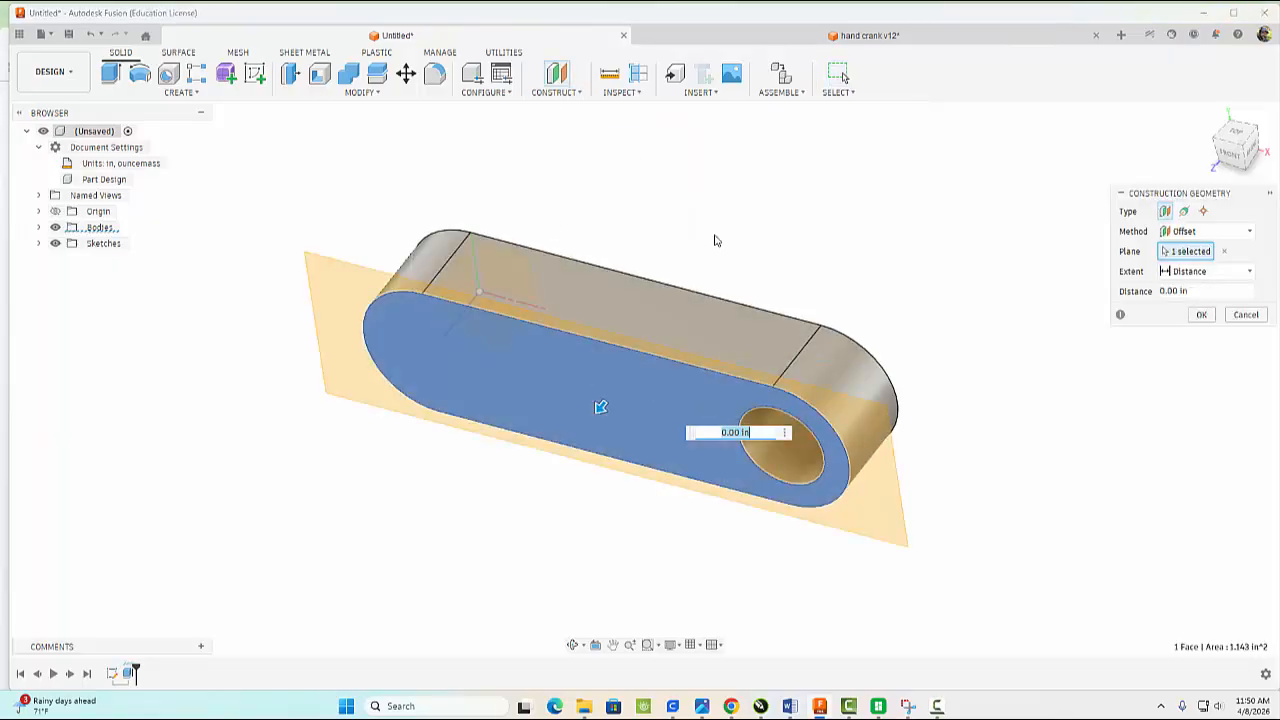
{"action": "left_click_drag", "start_coordinate": [598, 408], "coordinate": [634, 362]}
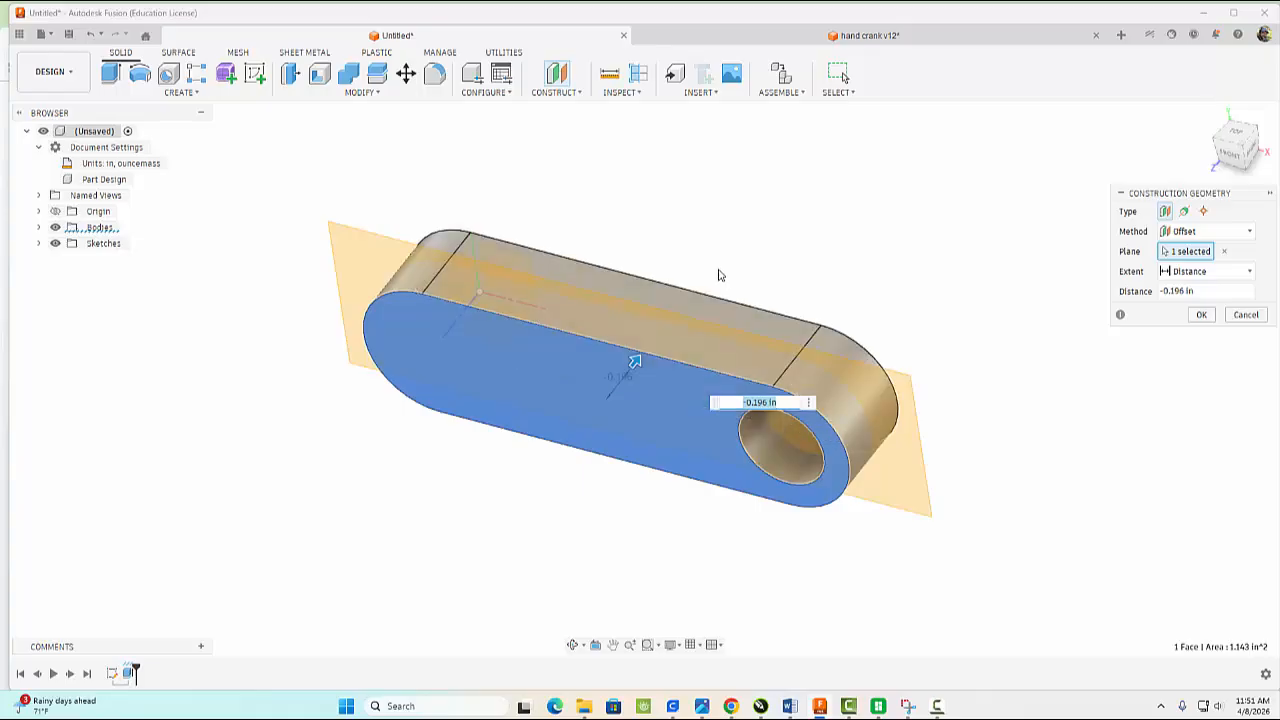
{"action": "key", "text": "Return"}
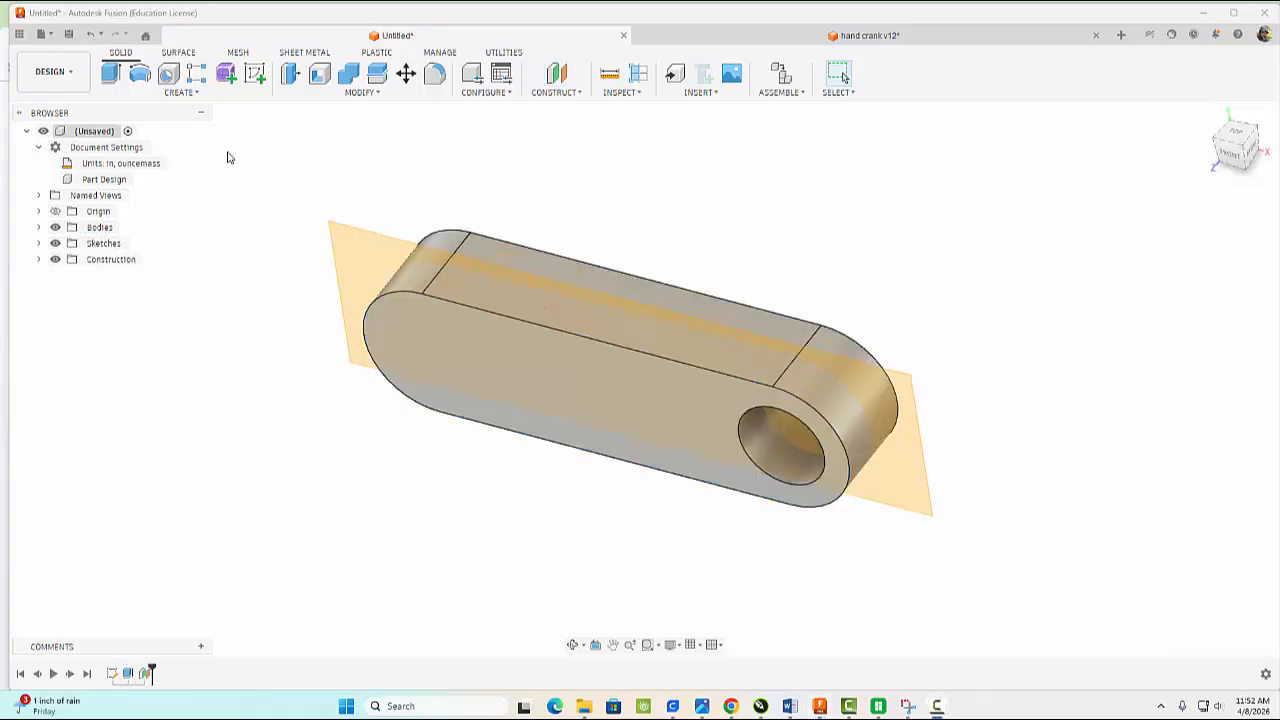
Step: Start a sketch on the offset plane and project the circular edge of the 0.39 in hole into it
{"action": "left_click", "coordinate": [255, 76]}
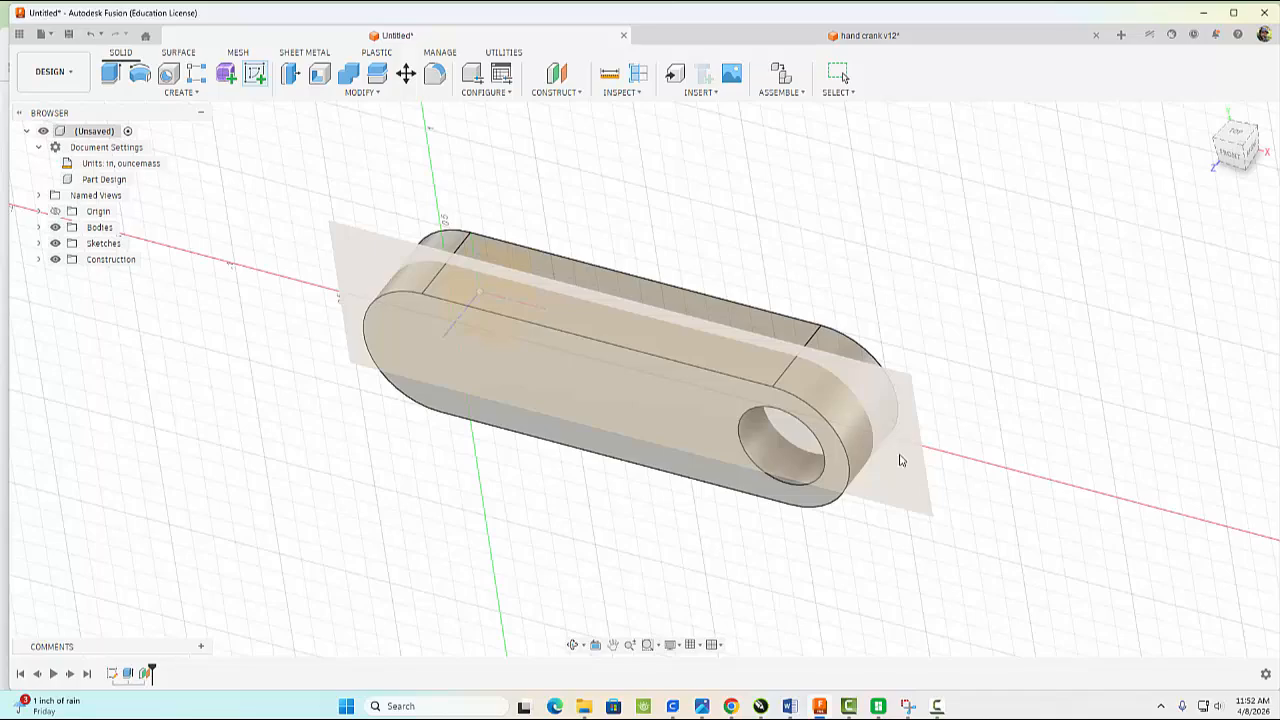
{"action": "left_click", "coordinate": [900, 460]}
{"action": "scroll", "coordinate": [700, 365], "scroll_direction": "up", "scroll_amount": 5}
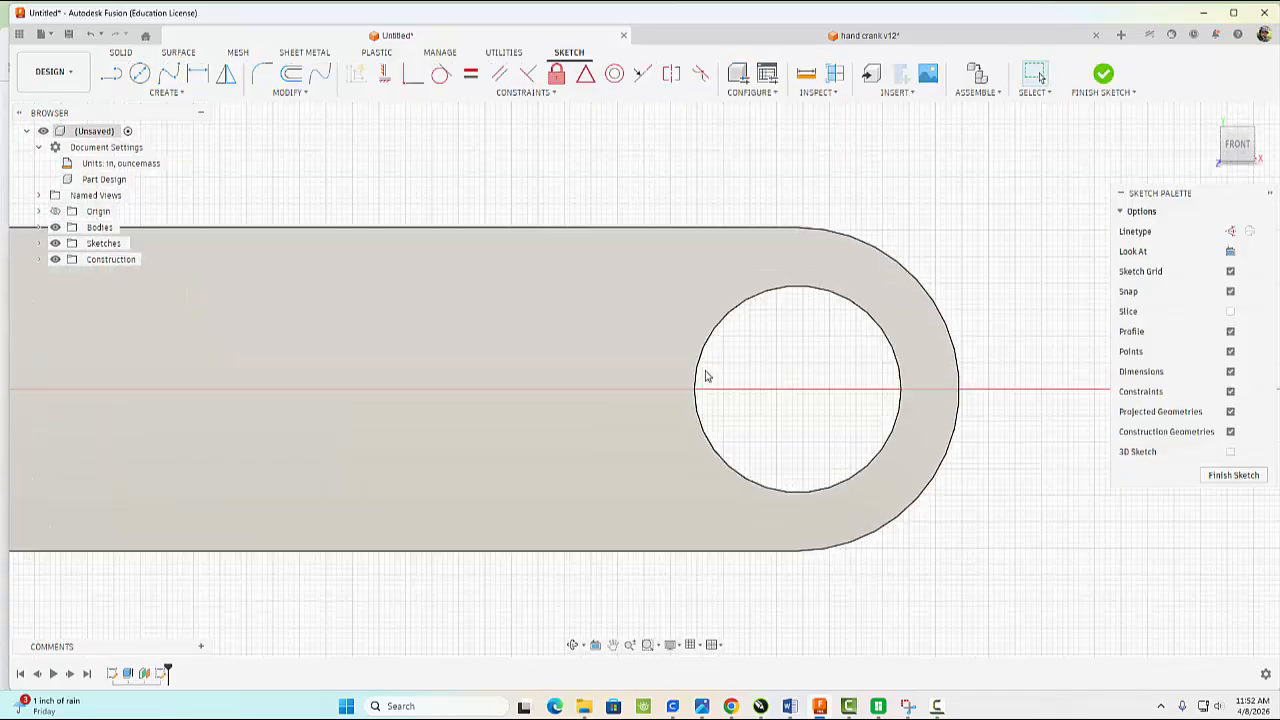
{"action": "left_click", "coordinate": [163, 93]}
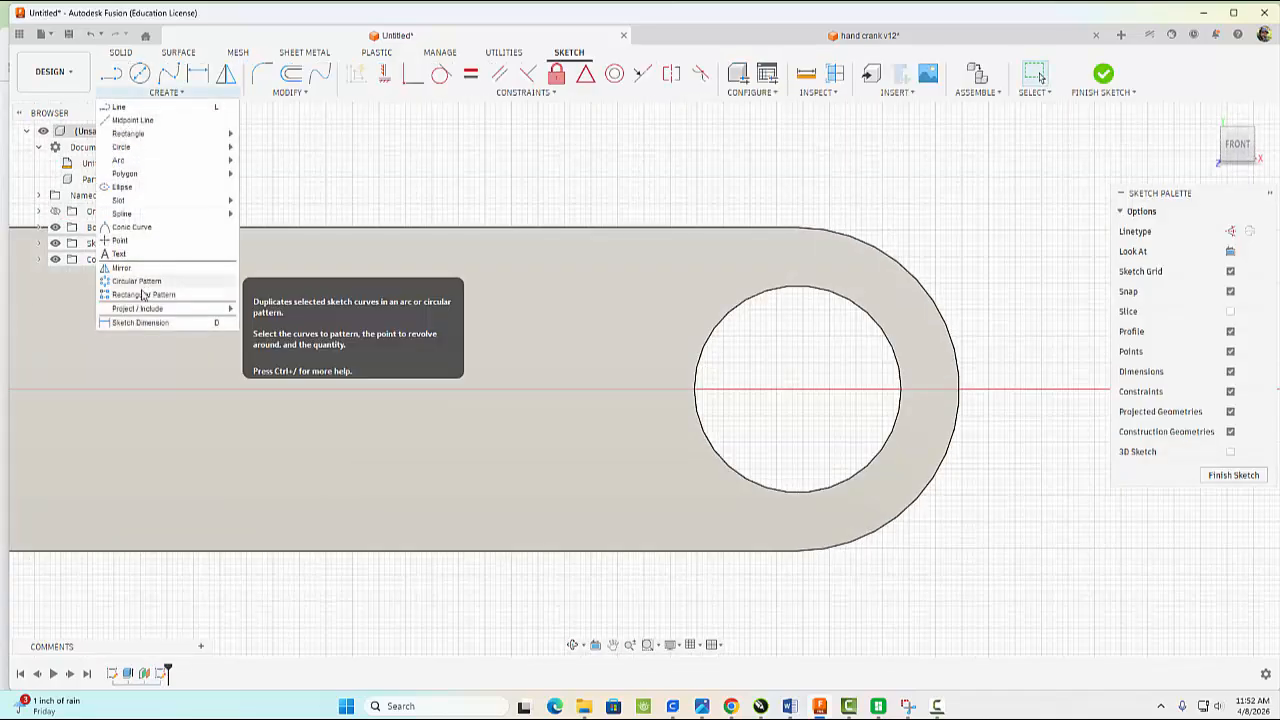
{"action": "mouse_move", "coordinate": [155, 310]}
{"action": "left_click", "coordinate": [260, 310]}
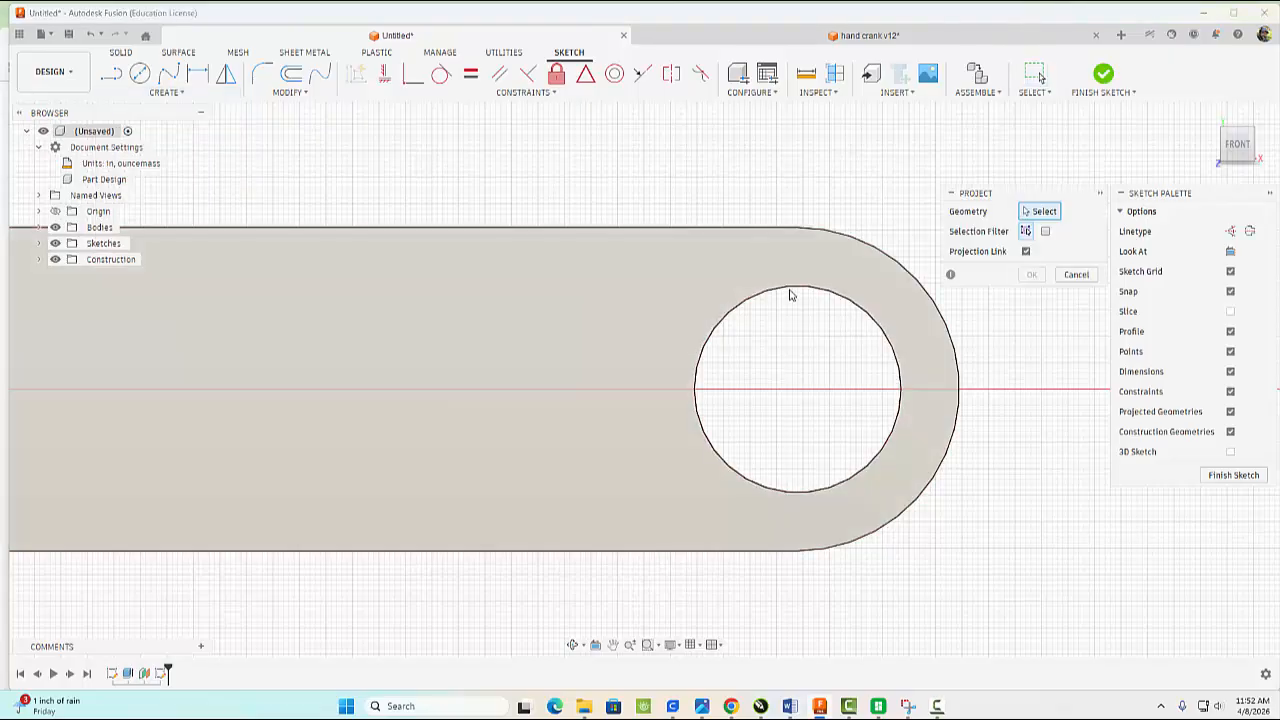
{"action": "left_click", "coordinate": [789, 291]}
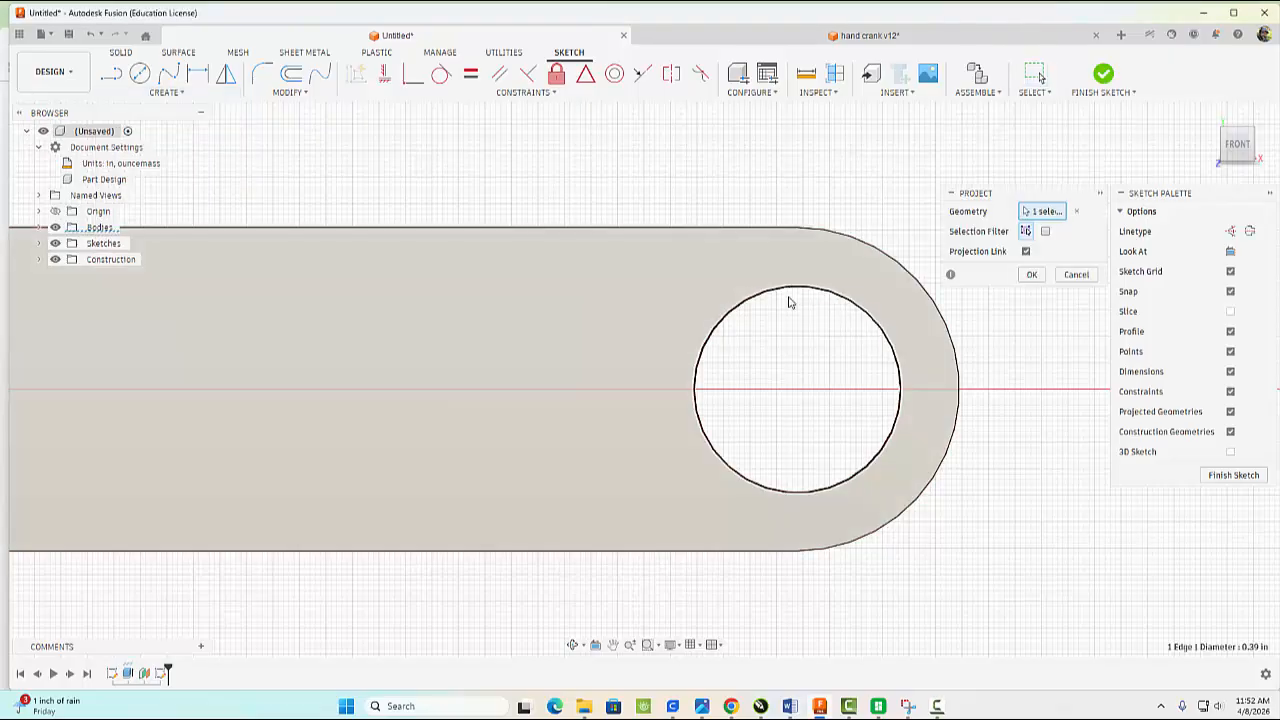
{"action": "left_click", "coordinate": [1025, 274]}
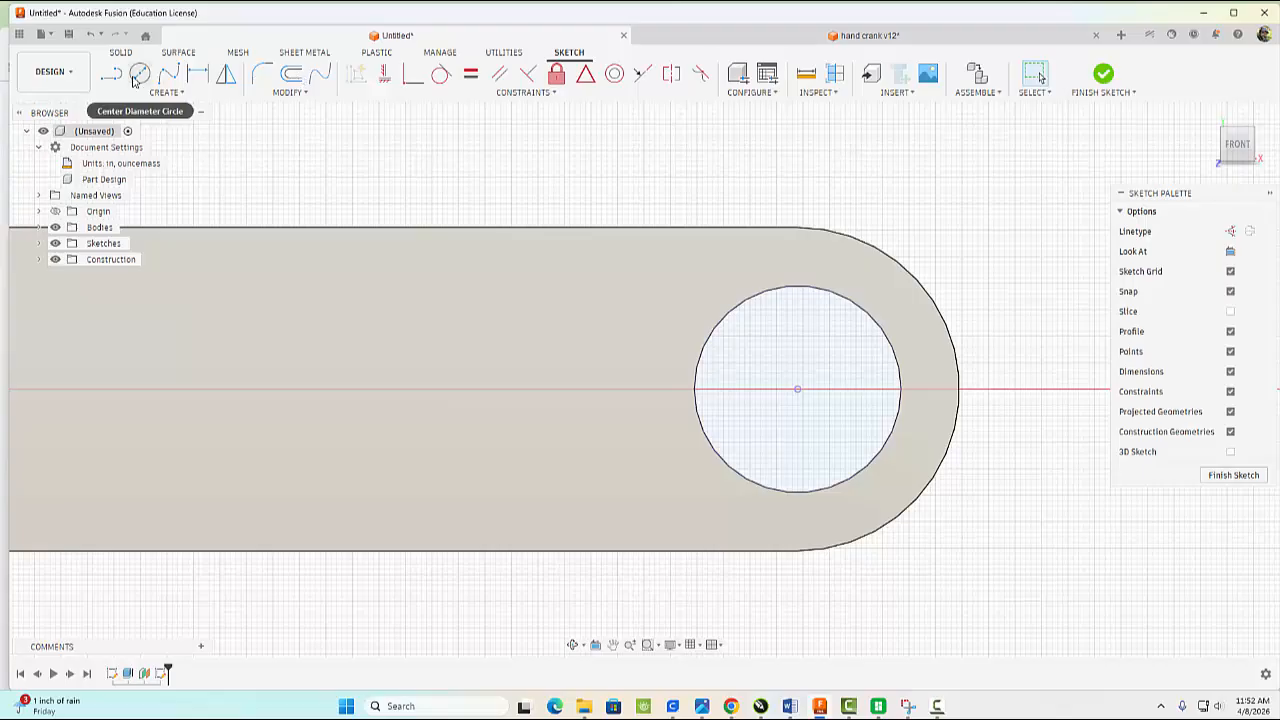
Step: Draw a 0.31 in diameter circle concentric with the projected hole edge and finish the sketch
{"action": "left_click", "coordinate": [138, 76]}
{"action": "left_click", "coordinate": [797, 388]}
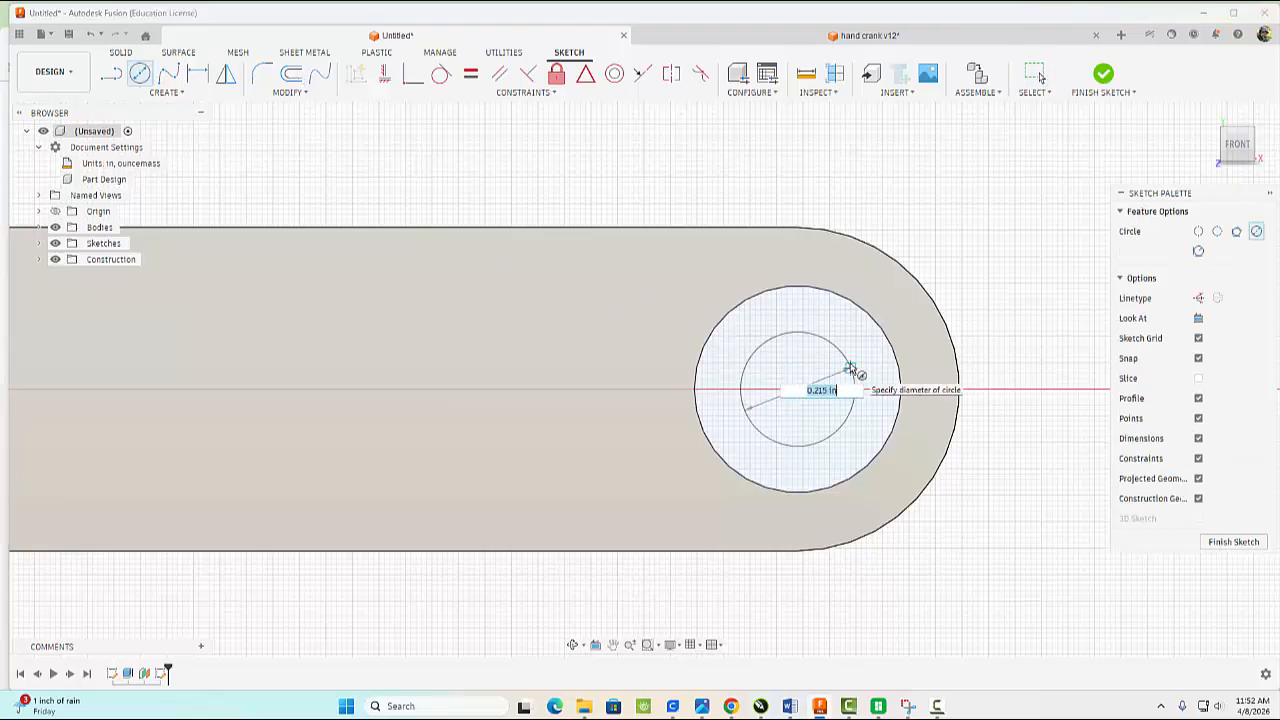
{"action": "type", "text": ".31"}
{"action": "key", "text": "Return"}
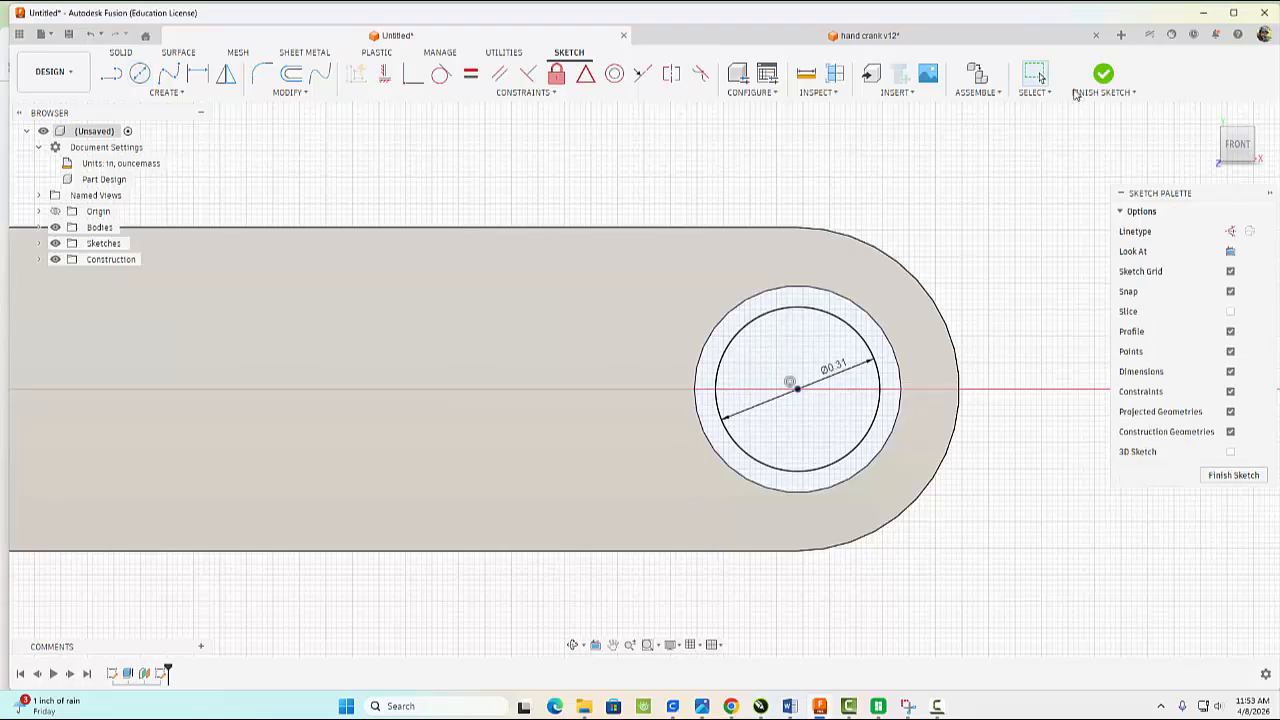
{"action": "left_click", "coordinate": [1108, 78]}
Step: Extrude the ring between the 0.31 in circle and the projected hole edge by -0.08 in
{"action": "middle_click_drag", "start_coordinate": [1076, 252], "coordinate": [1023, 321]}
{"action": "left_click", "coordinate": [110, 73]}
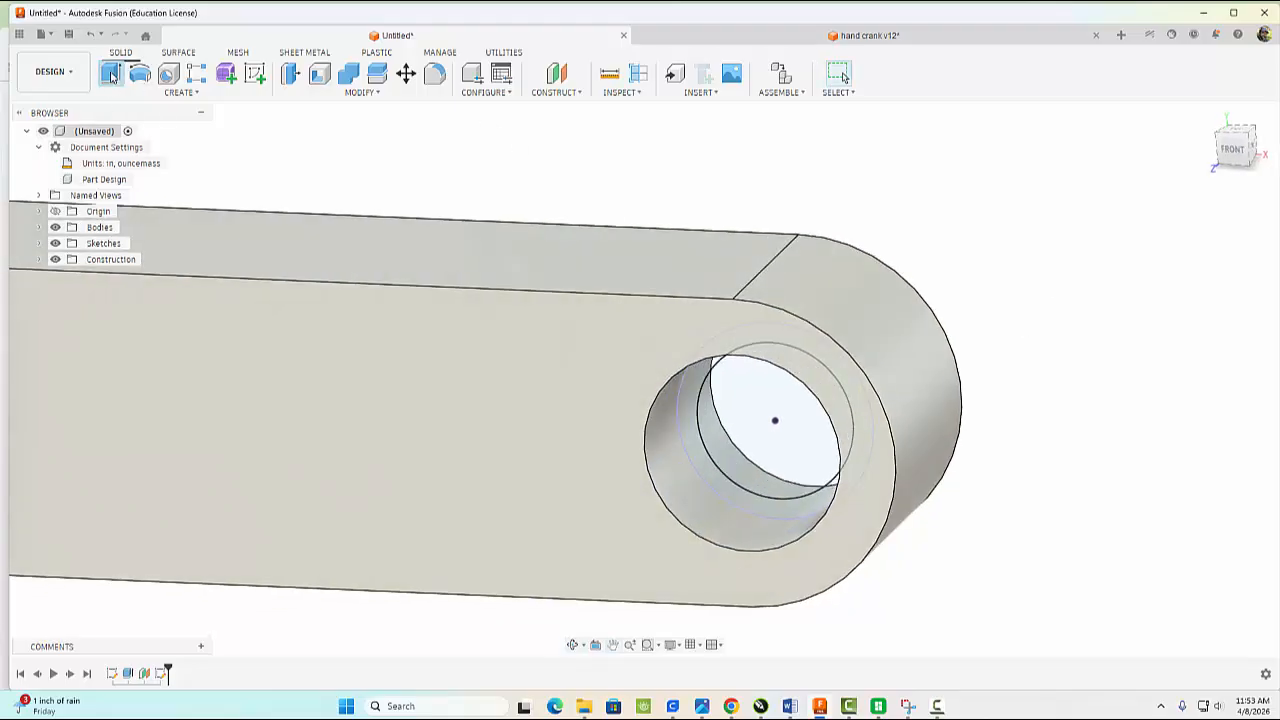
{"action": "left_click", "coordinate": [715, 406]}
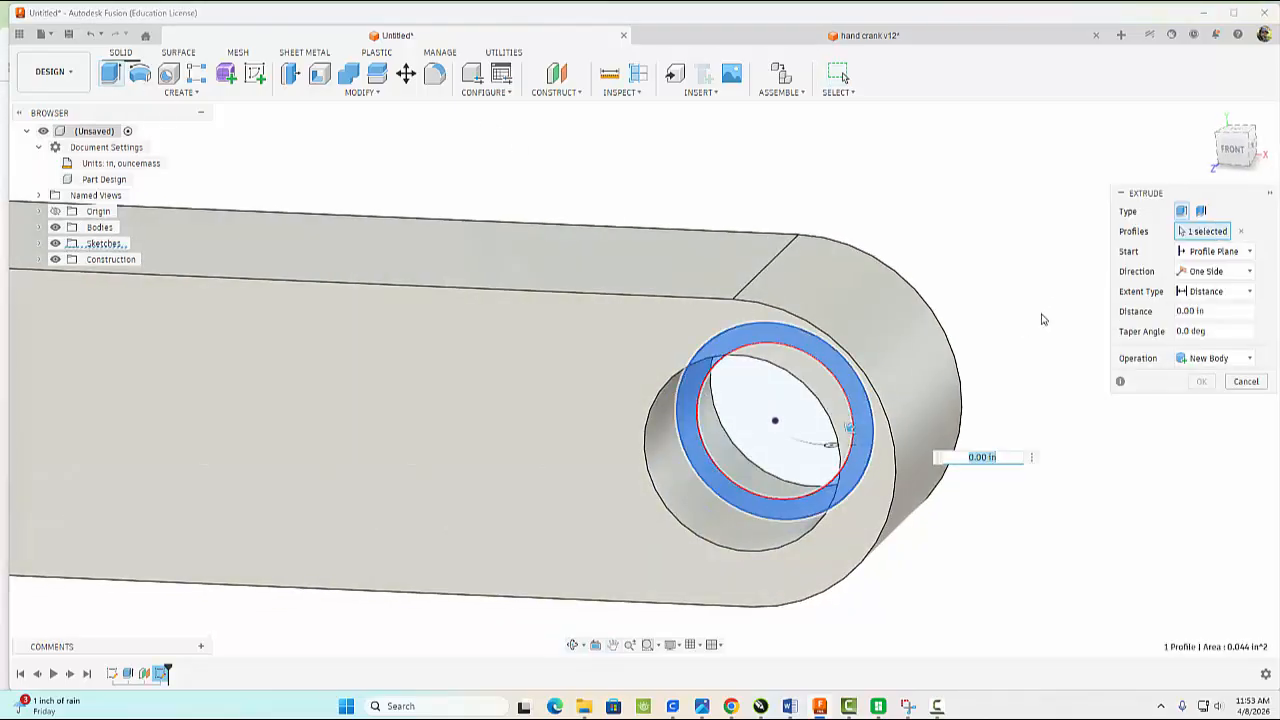
{"action": "middle_click_drag", "start_coordinate": [1045, 318], "coordinate": [1003, 308], "text": "shift"}
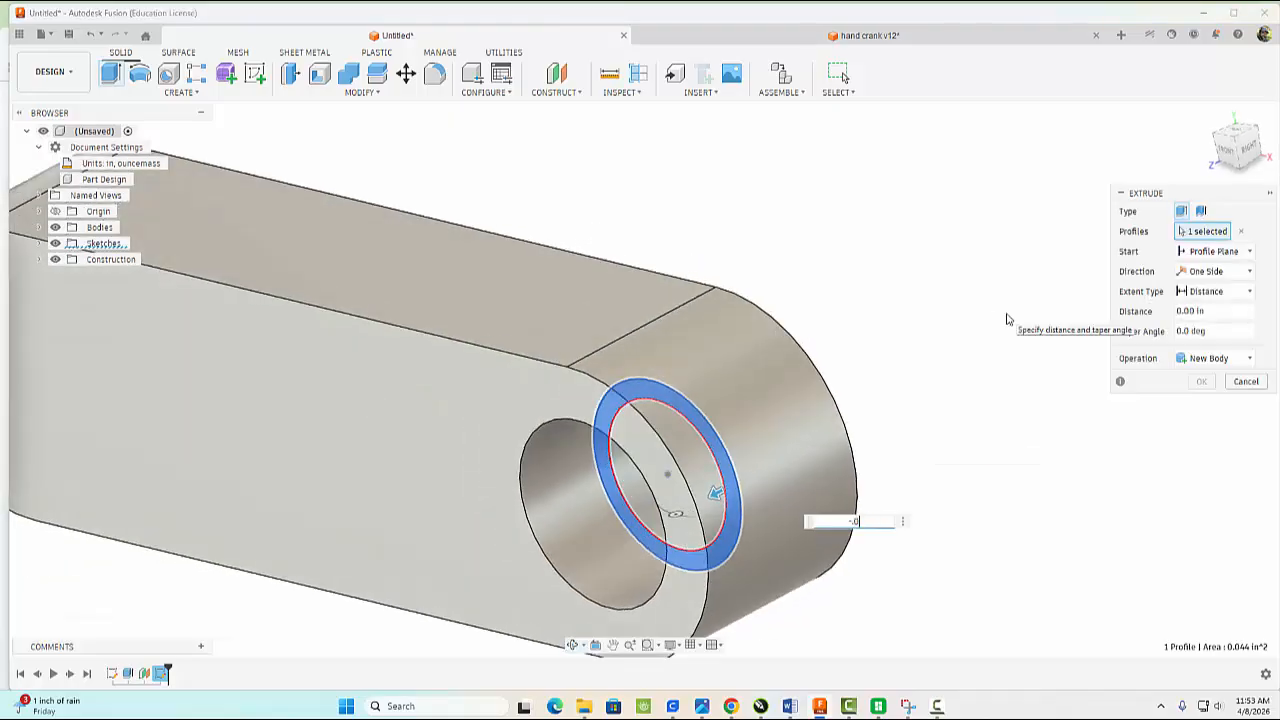
{"action": "type", "text": "-.08"}
{"action": "key", "text": "Return"}
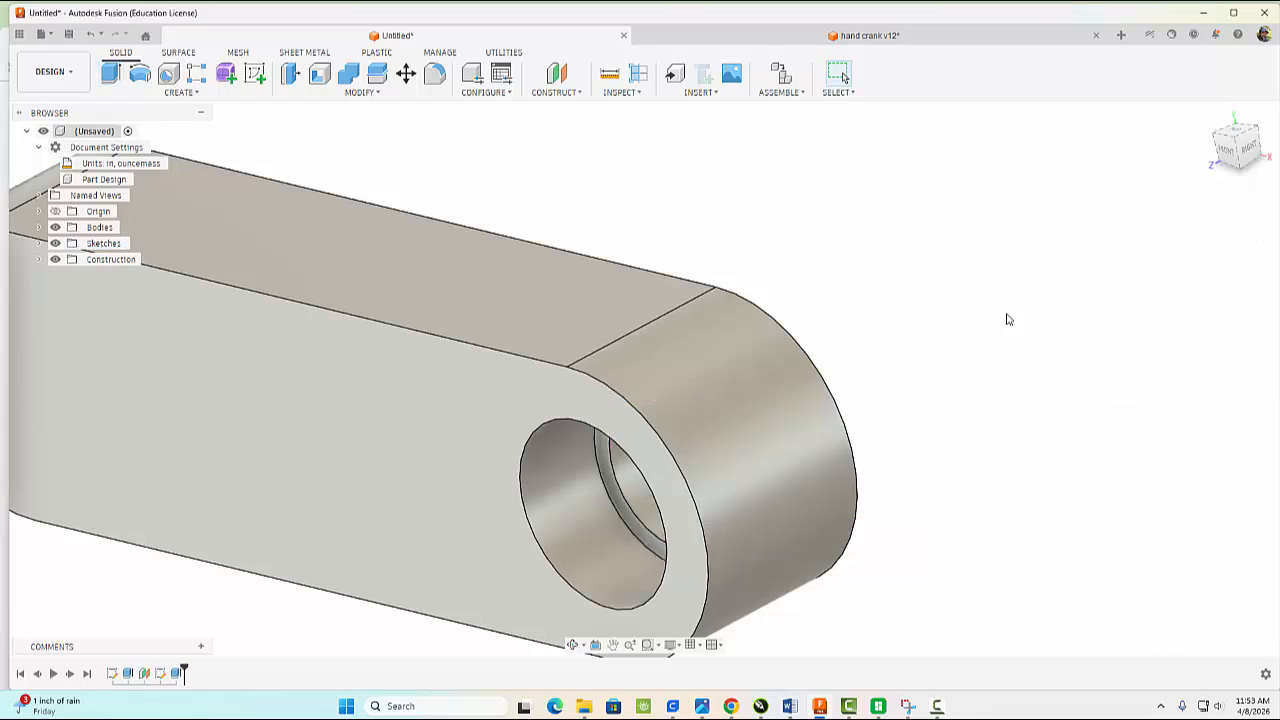
Step: Fillet the two inner circular edges of the ring inside the hole with a 0.04 in radius
{"action": "middle_click_drag", "start_coordinate": [1048, 351], "coordinate": [1069, 337], "text": "shift"}
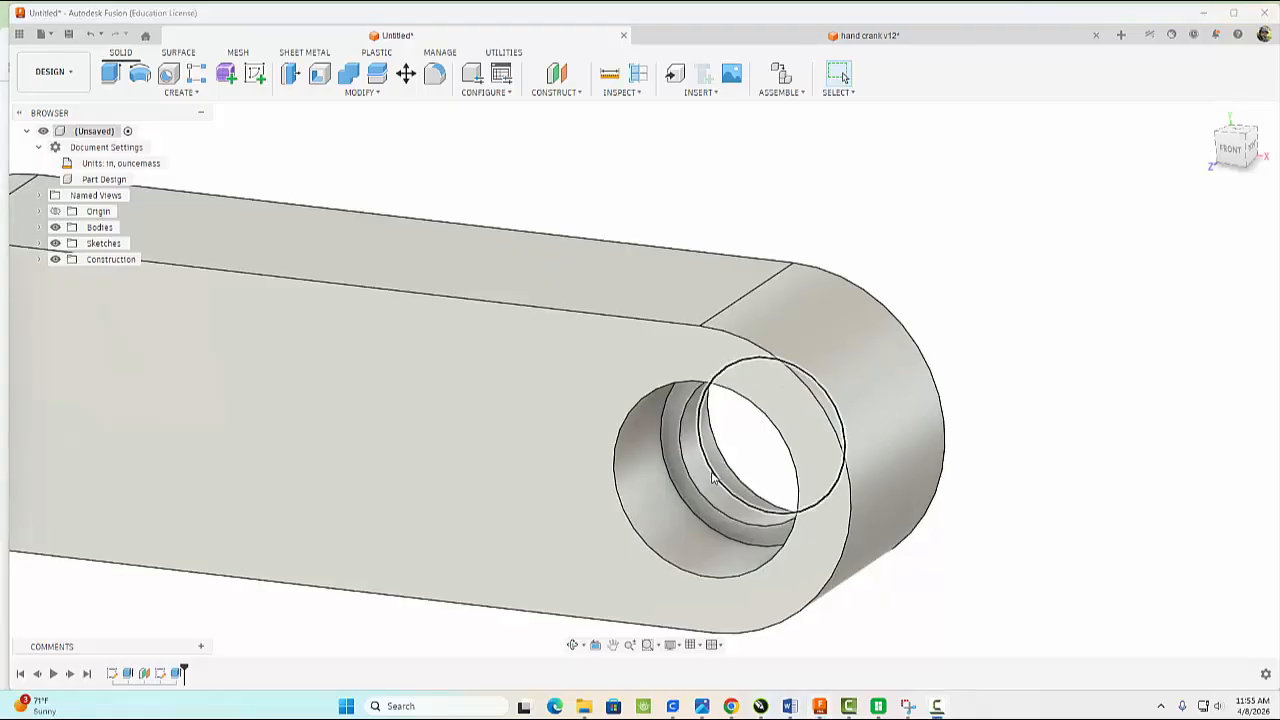
{"action": "left_click", "coordinate": [434, 73]}
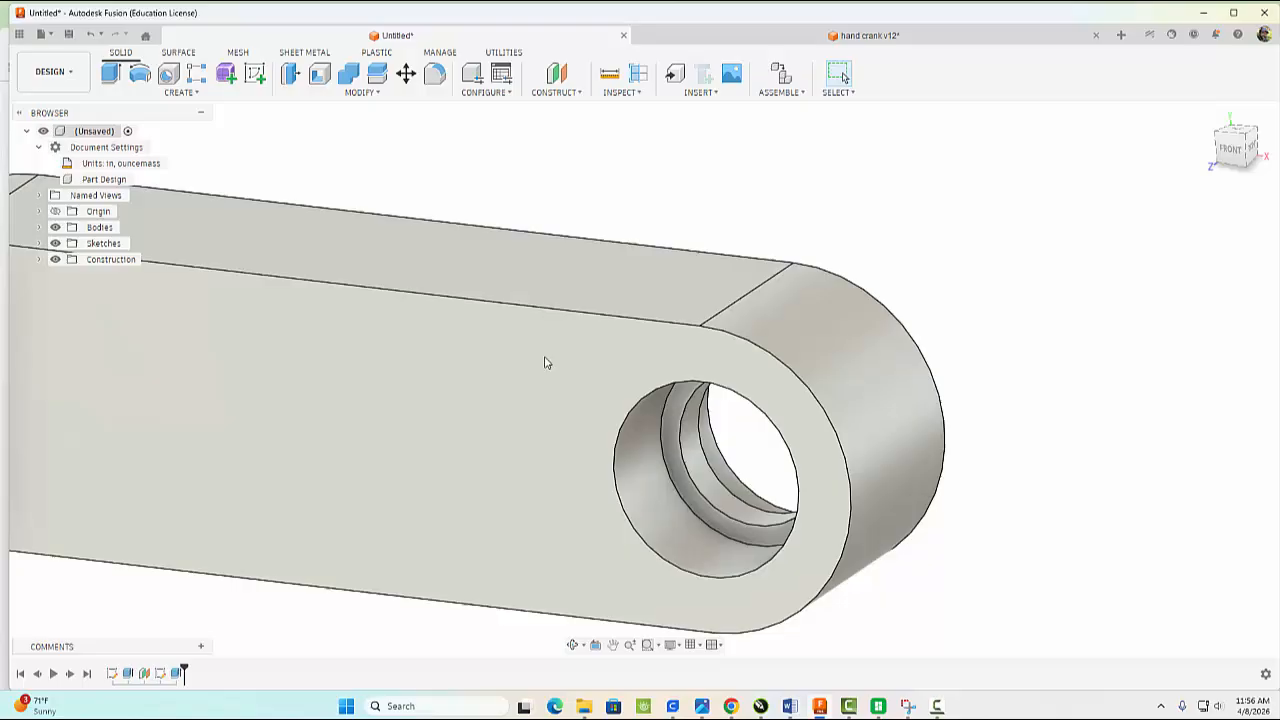
{"action": "left_click", "coordinate": [684, 474]}
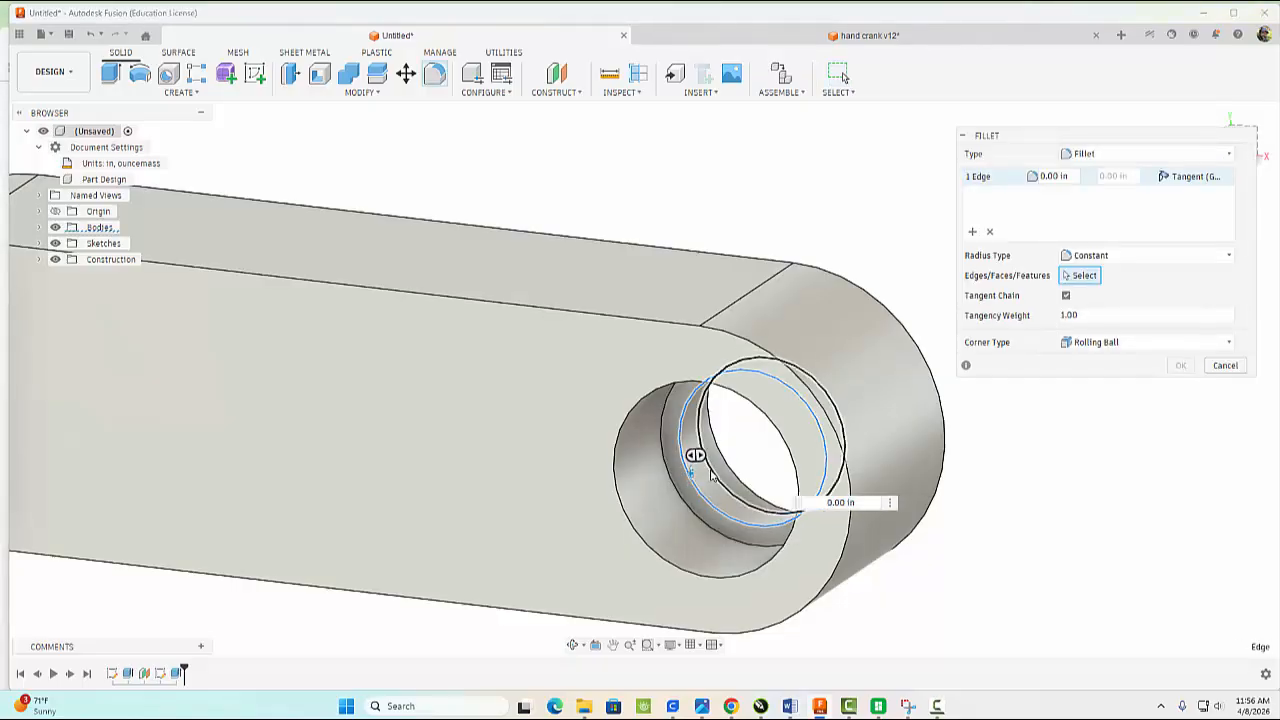
{"action": "left_click", "coordinate": [711, 473]}
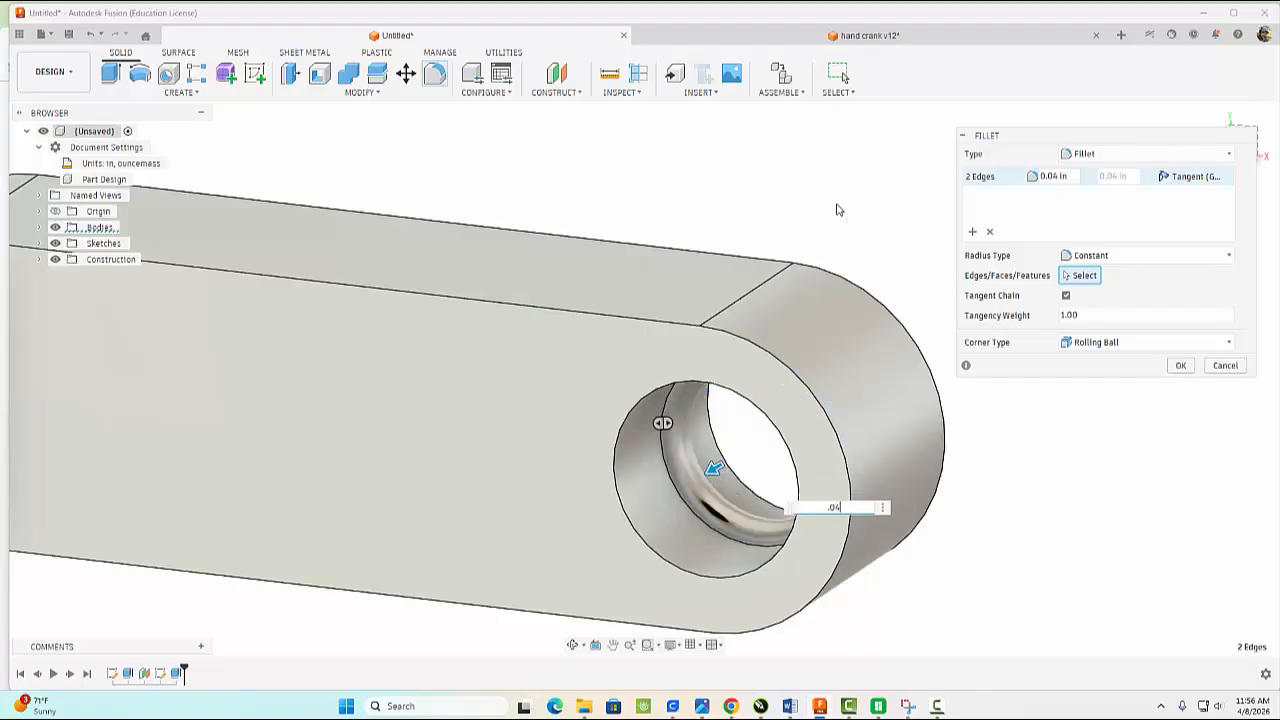
{"action": "left_click", "coordinate": [1181, 366]}
Step: Start a sketch on the arm's back face and project the rounded end edge opposite the hole into it
{"action": "scroll", "coordinate": [1131, 395], "scroll_direction": "down", "scroll_amount": 5}
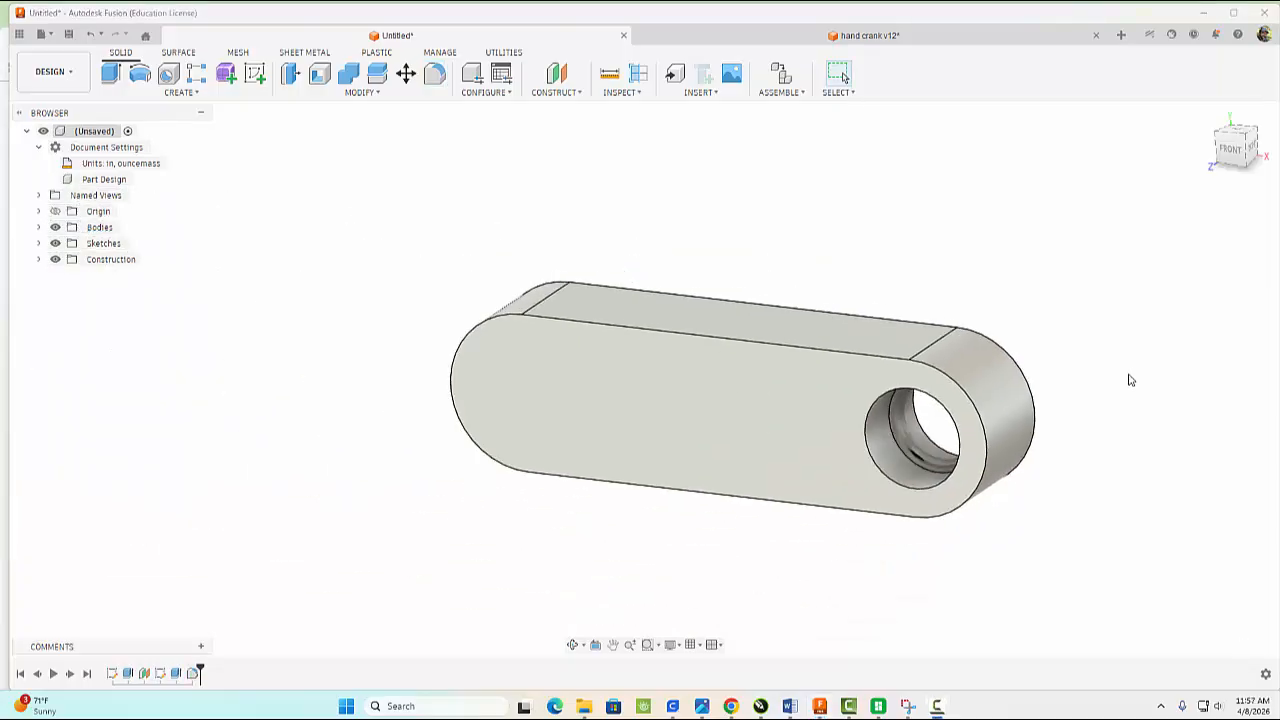
{"action": "middle_click_drag", "start_coordinate": [1131, 380], "coordinate": [1133, 530], "text": "shift"}
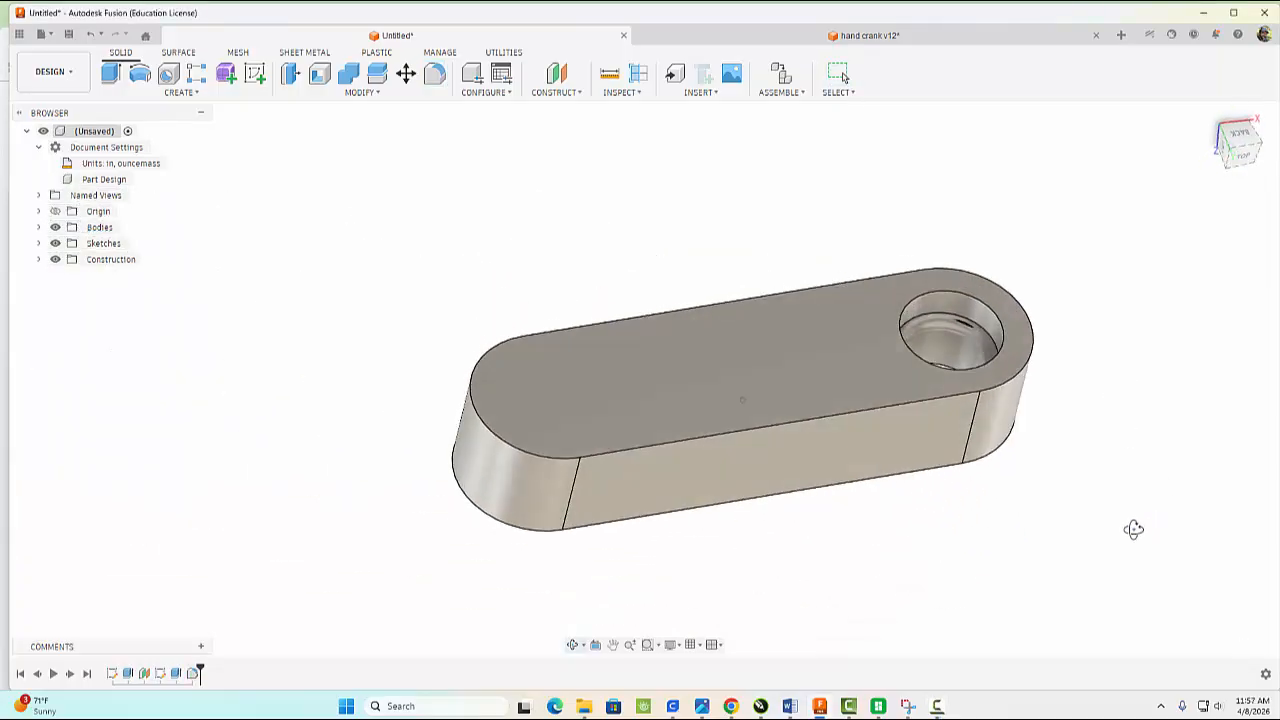
{"action": "scroll", "coordinate": [1078, 518], "scroll_direction": "up", "scroll_amount": 3}
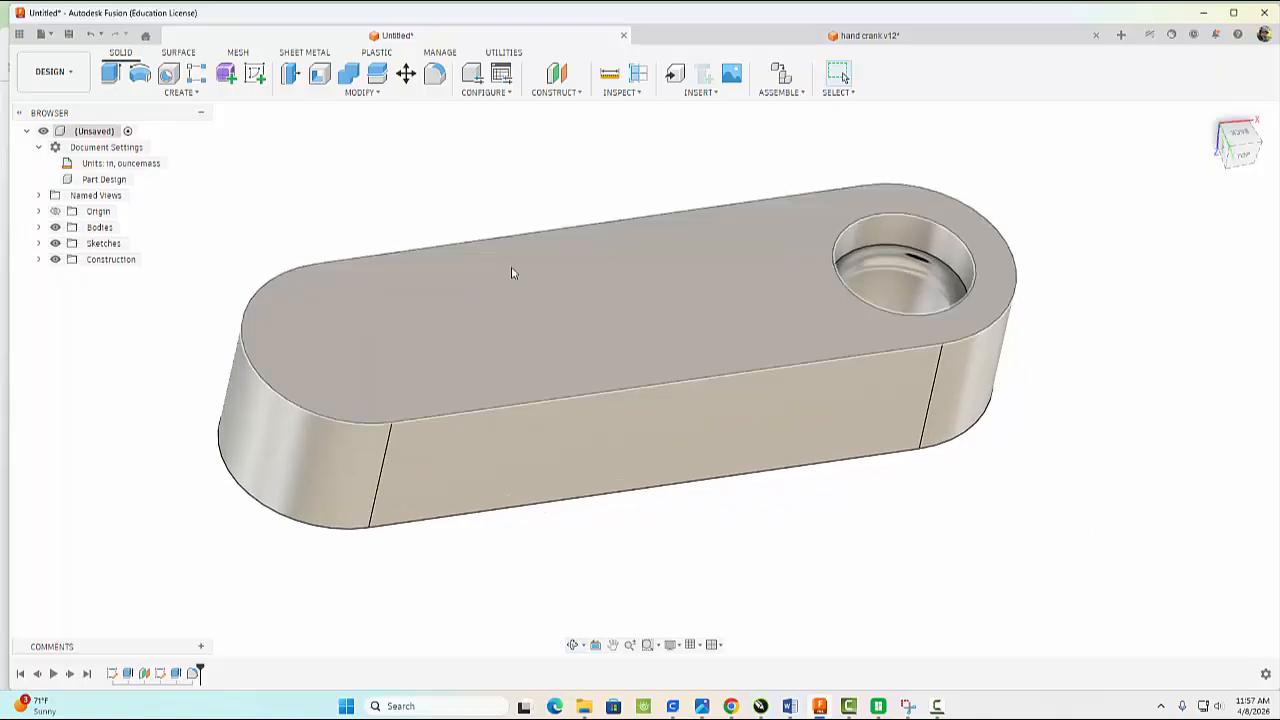
{"action": "mouse_move", "coordinate": [1146, 337]}
{"action": "middle_mouse_down", "text": "shift"}
{"action": "mouse_move", "coordinate": [1120, 363]}
{"action": "mouse_move", "coordinate": [1129, 337]}
{"action": "middle_mouse_up", "text": "shift"}
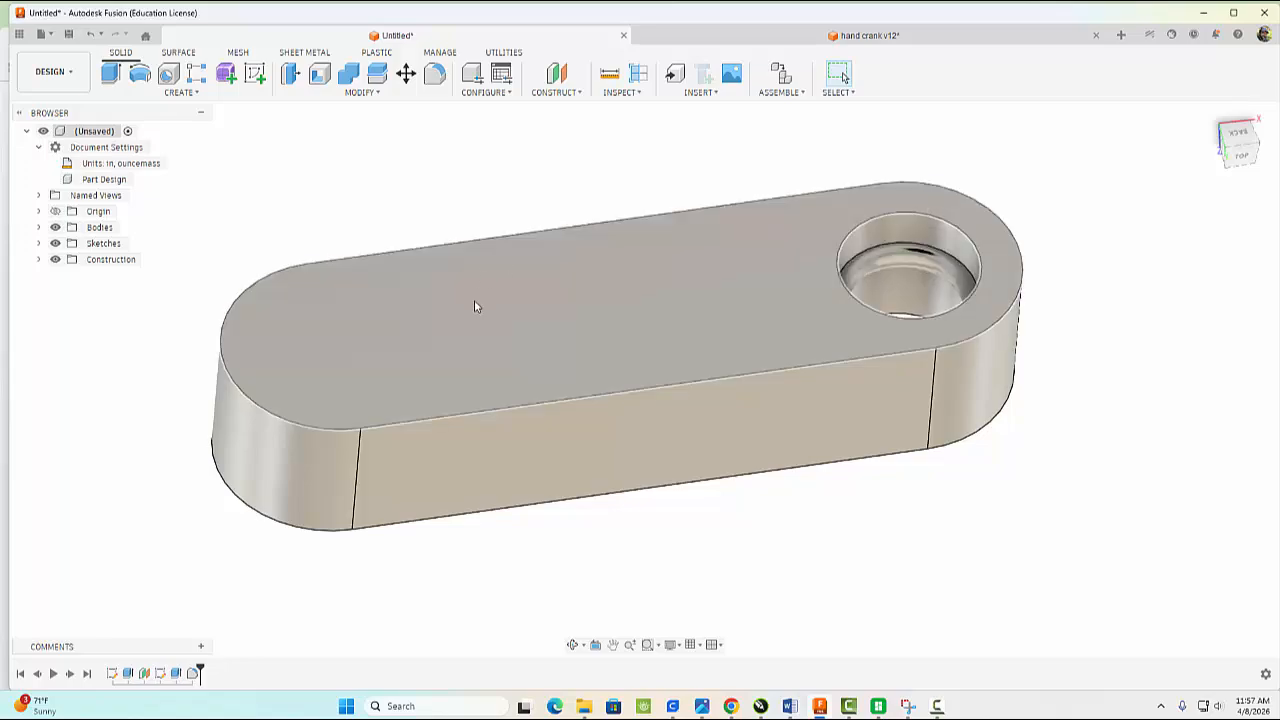
{"action": "left_click", "coordinate": [478, 305]}
{"action": "left_click", "coordinate": [255, 74]}
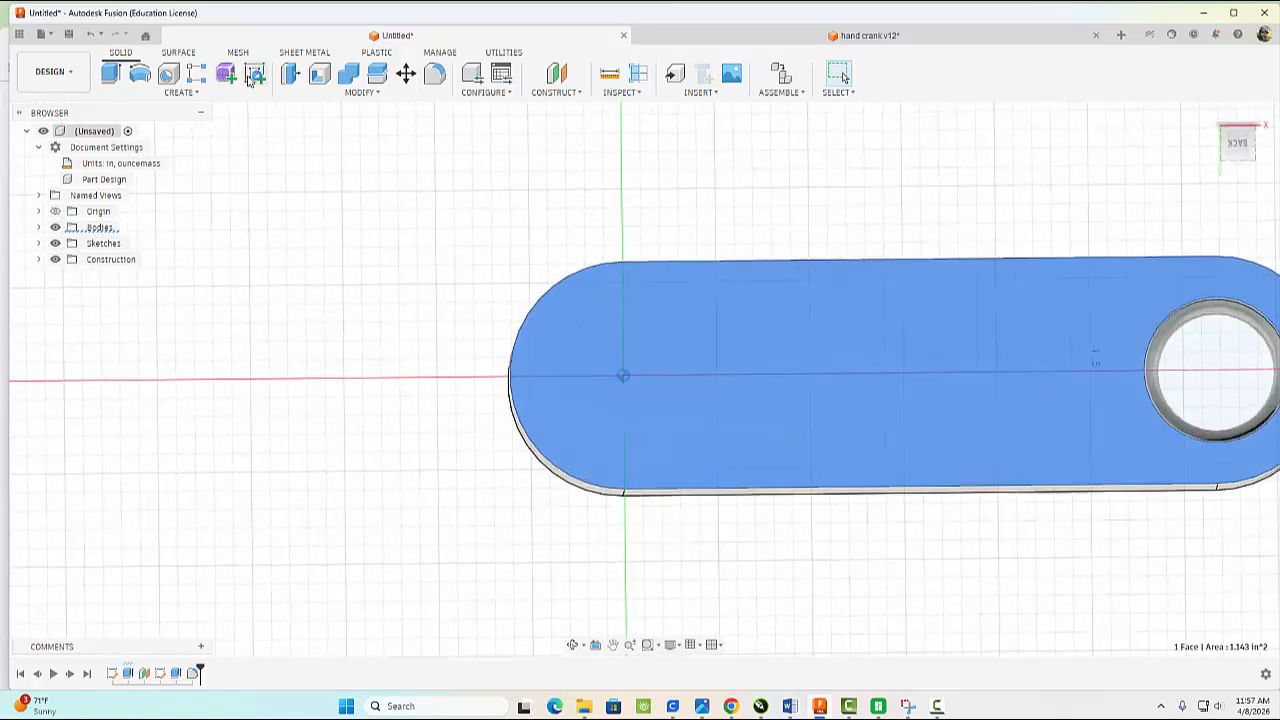
{"action": "left_click", "coordinate": [166, 92]}
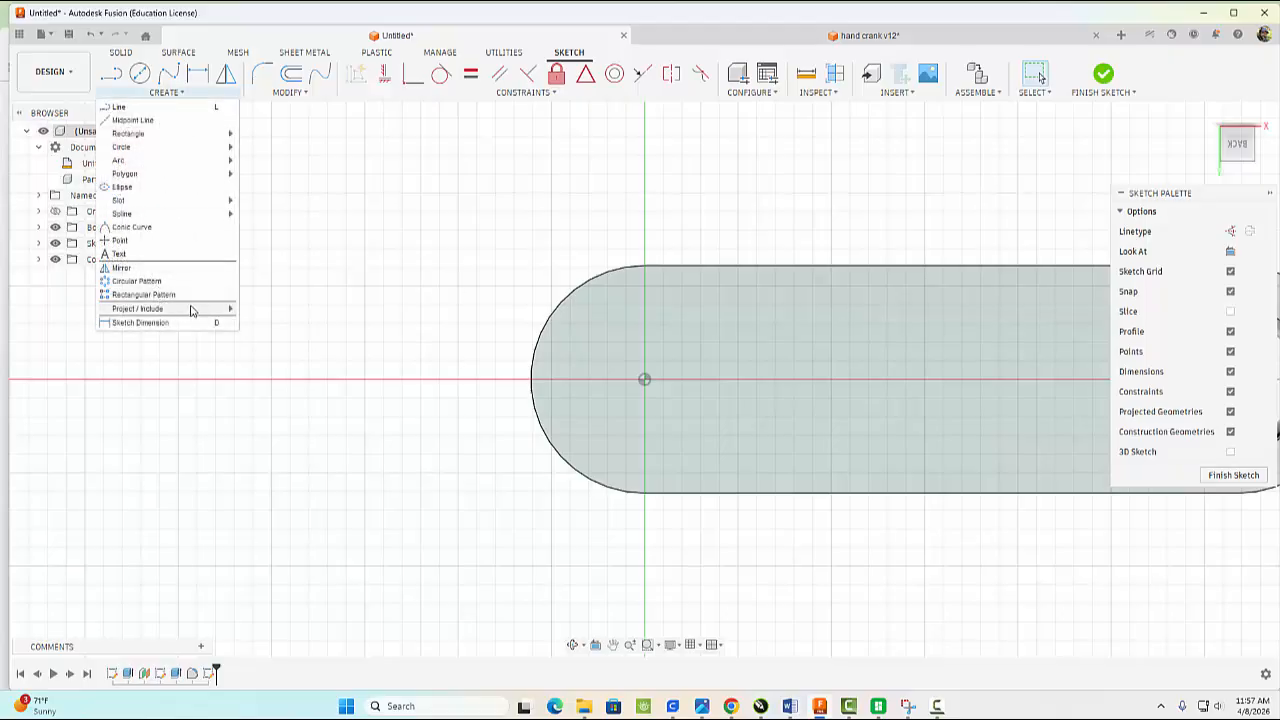
{"action": "mouse_move", "coordinate": [150, 308]}
{"action": "left_click", "coordinate": [258, 307]}
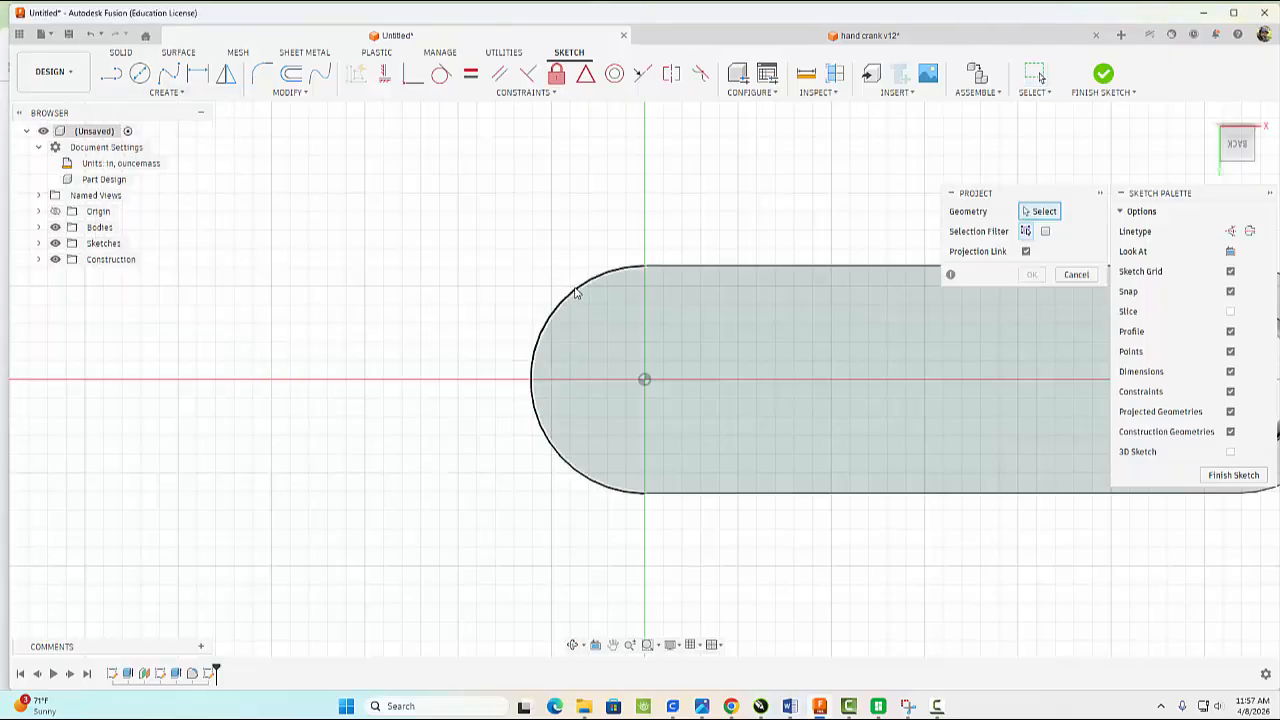
{"action": "left_click", "coordinate": [575, 291]}
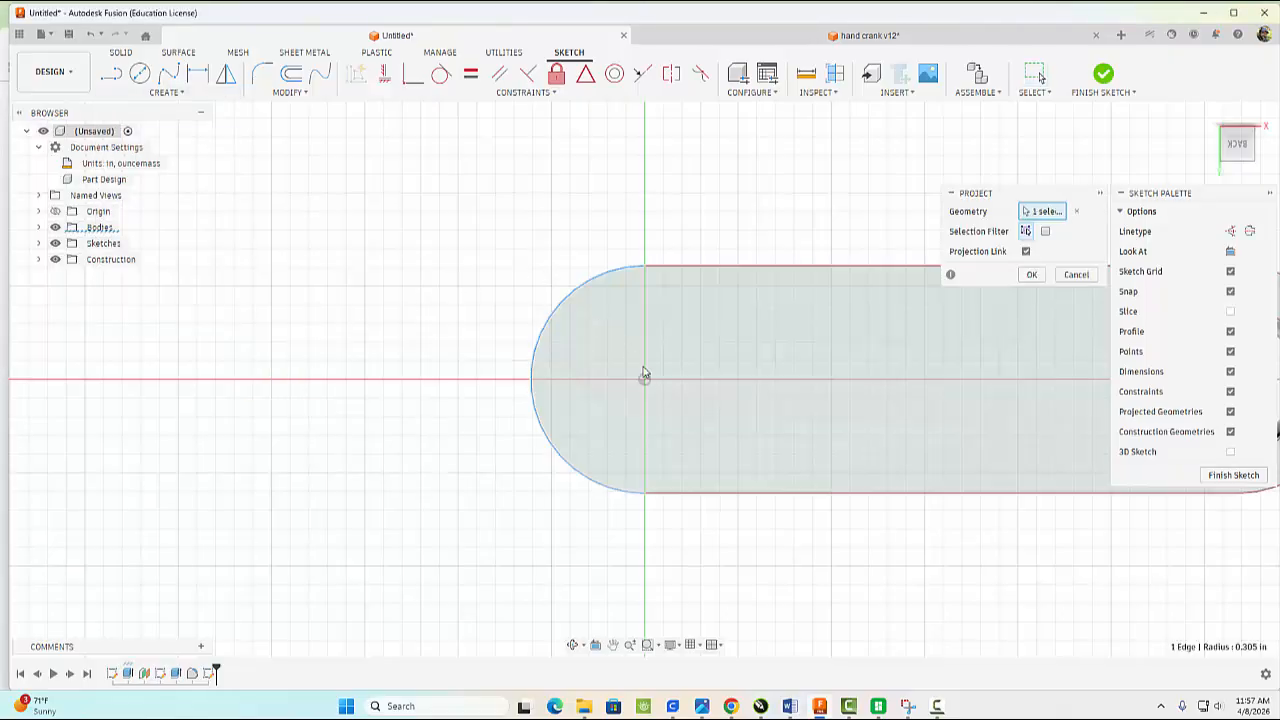
{"action": "left_click", "coordinate": [1028, 275]}
Step: Draw a three-sided circumscribed polygon centered on the origin, with an inner radius of about 0.112 in
{"action": "left_click", "coordinate": [153, 92]}
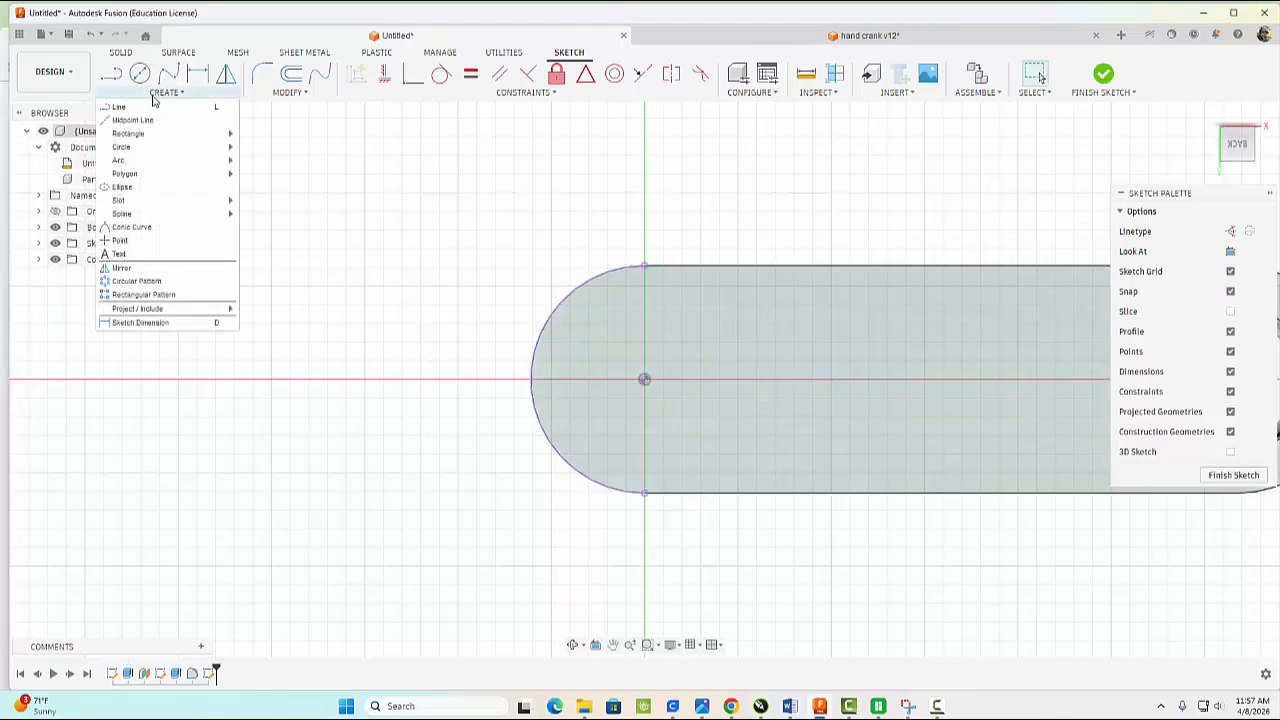
{"action": "mouse_move", "coordinate": [160, 174]}
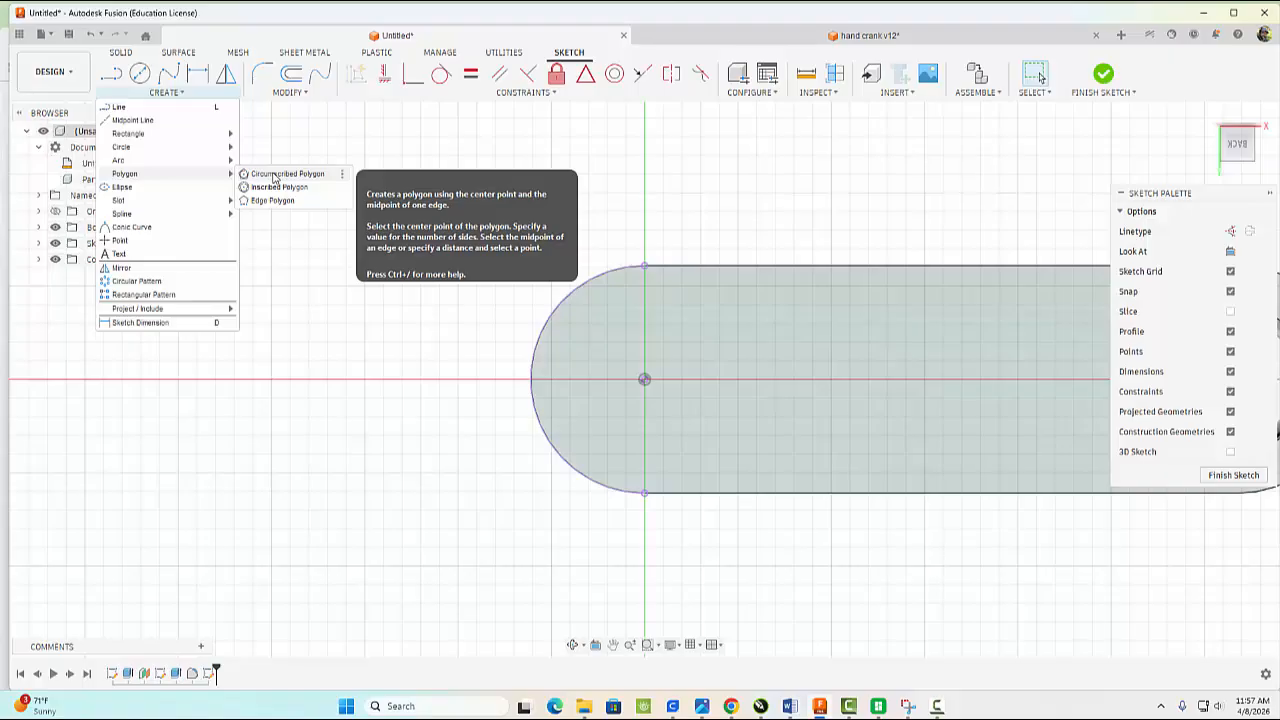
{"action": "left_click", "coordinate": [276, 187]}
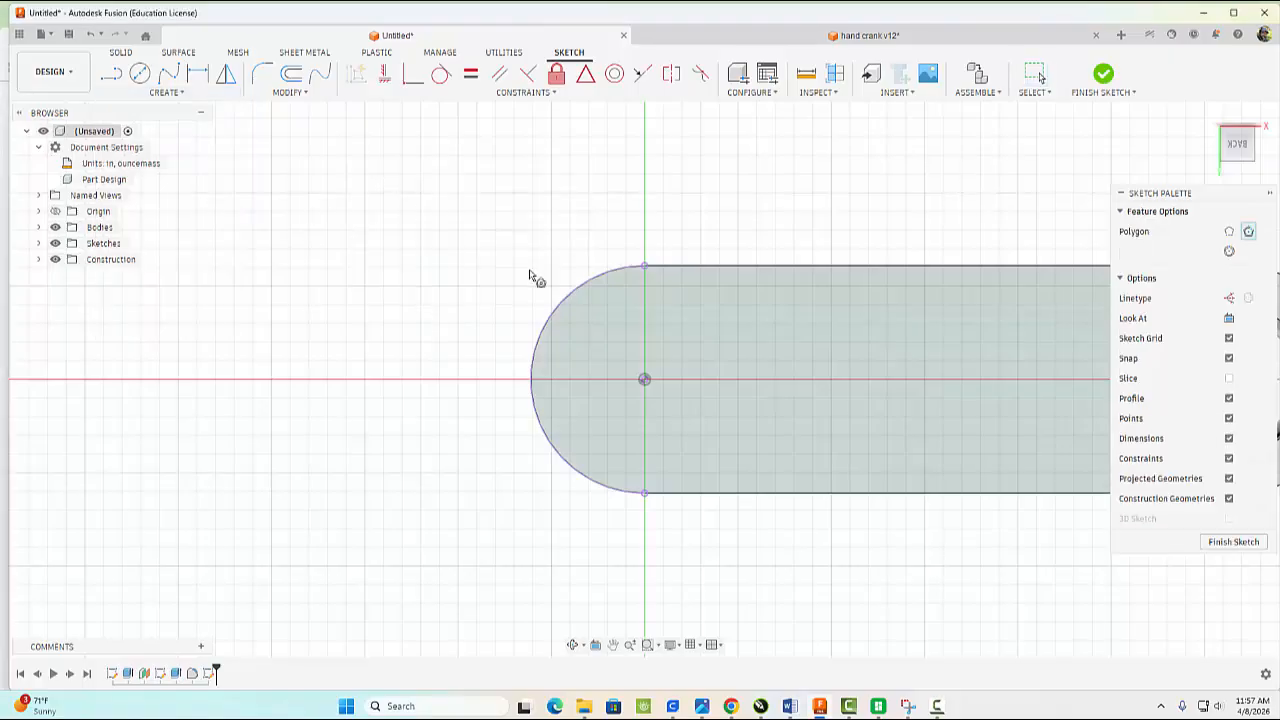
{"action": "left_click", "coordinate": [645, 382]}
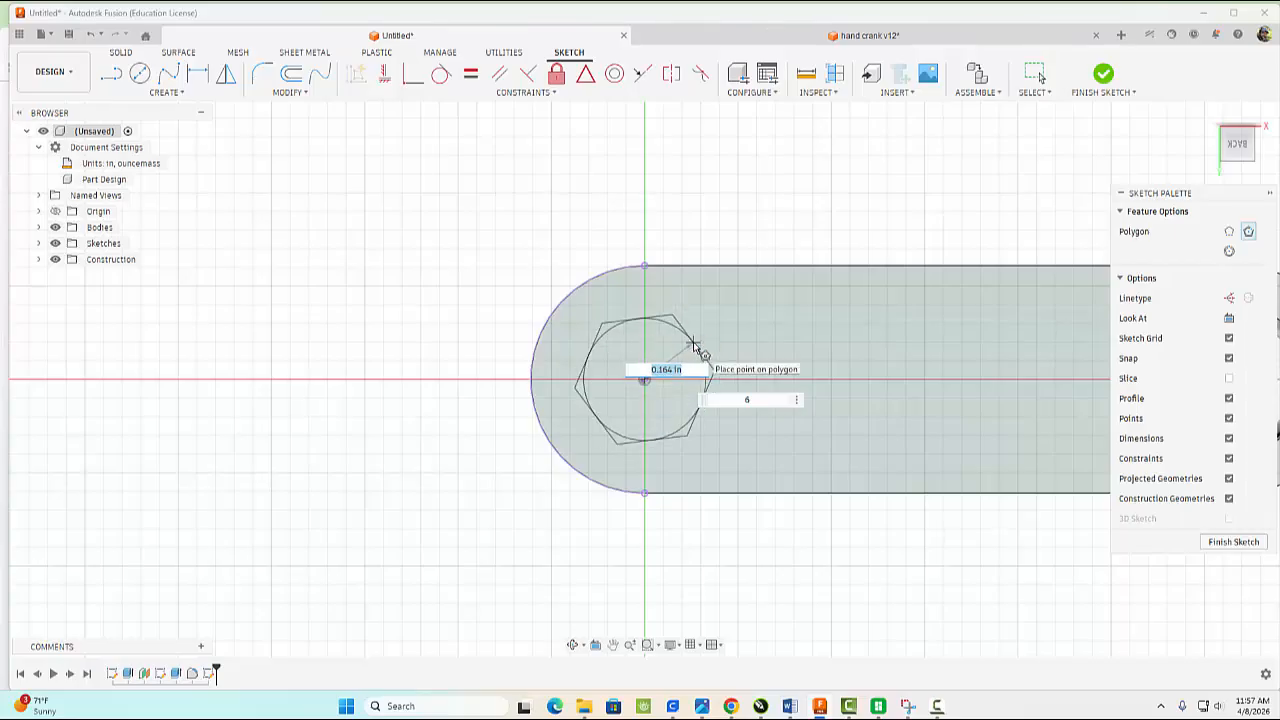
{"action": "key", "text": "Tab"}
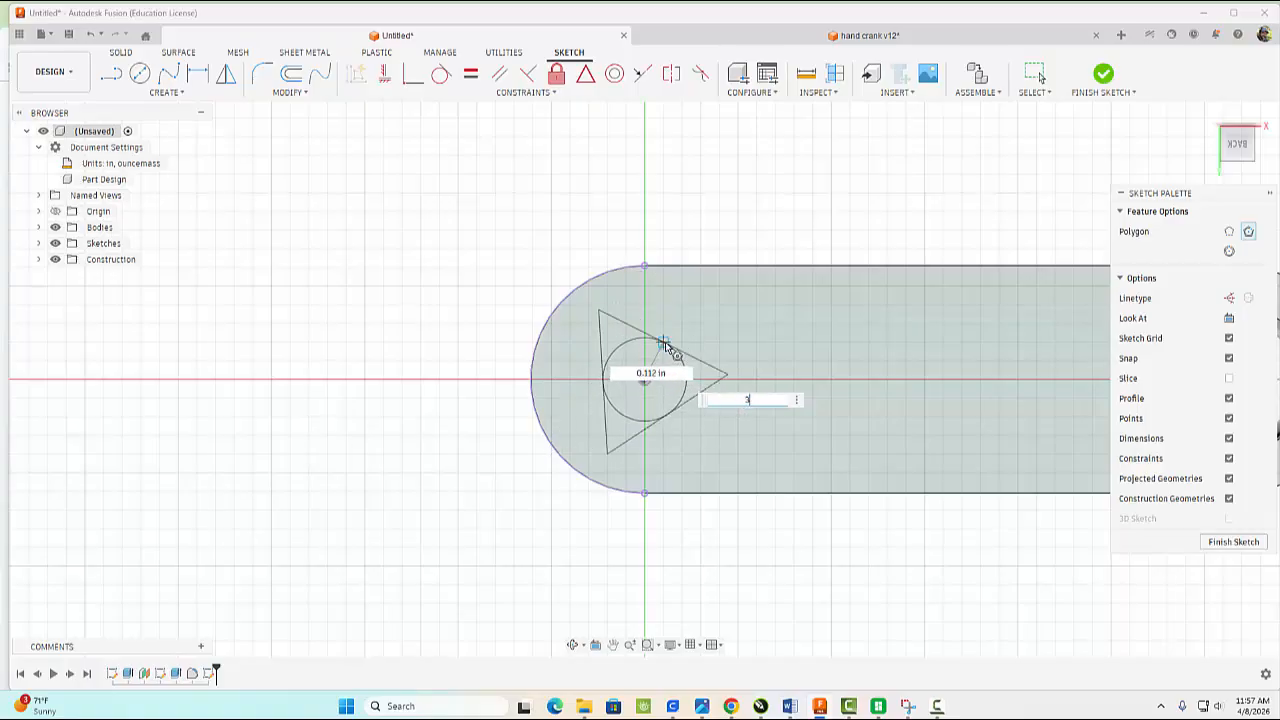
{"action": "left_click", "coordinate": [664, 344]}
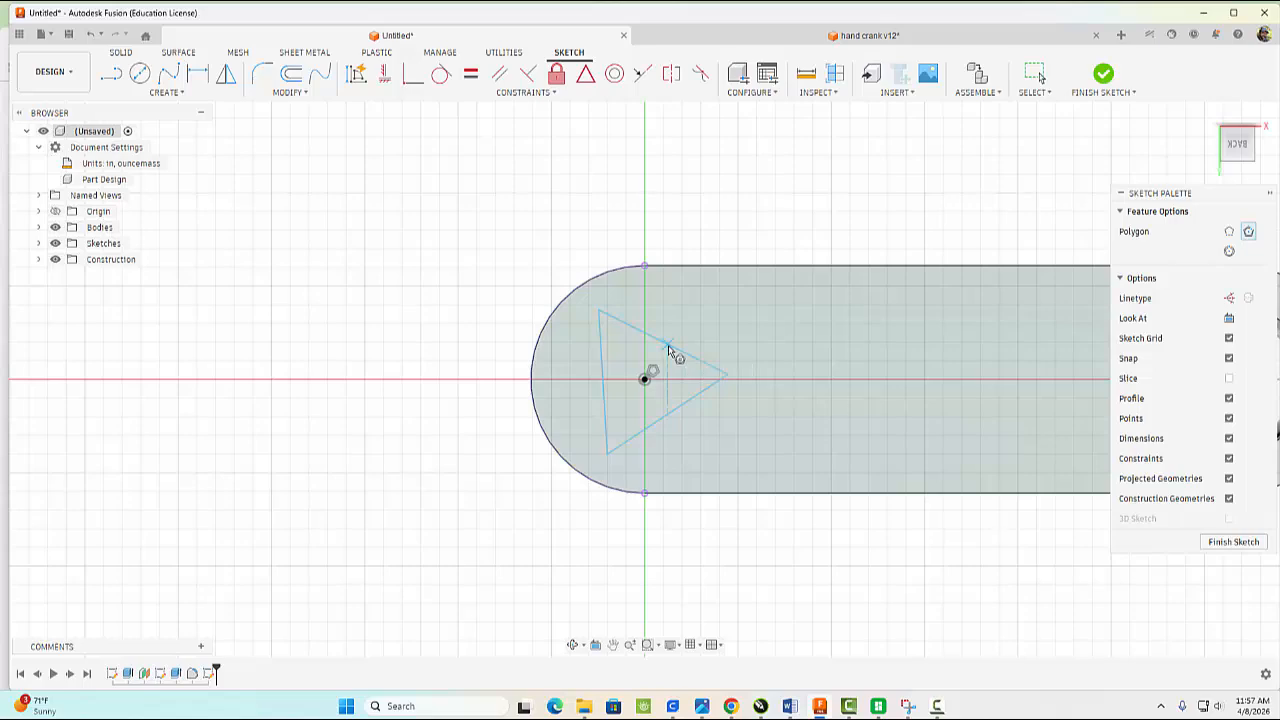
Step: Constrain the triangle's vertex nearest the hole to align horizontally with the origin
{"action": "left_click", "coordinate": [382, 77]}
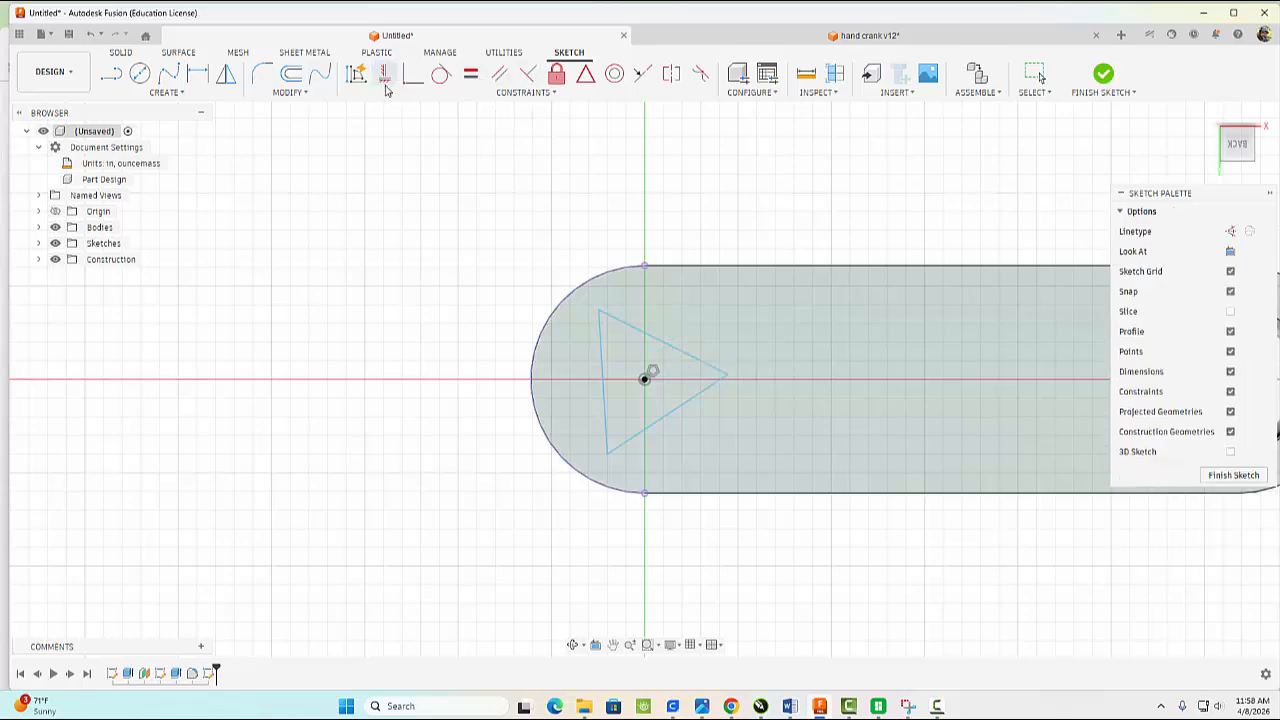
{"action": "left_click", "coordinate": [728, 377]}
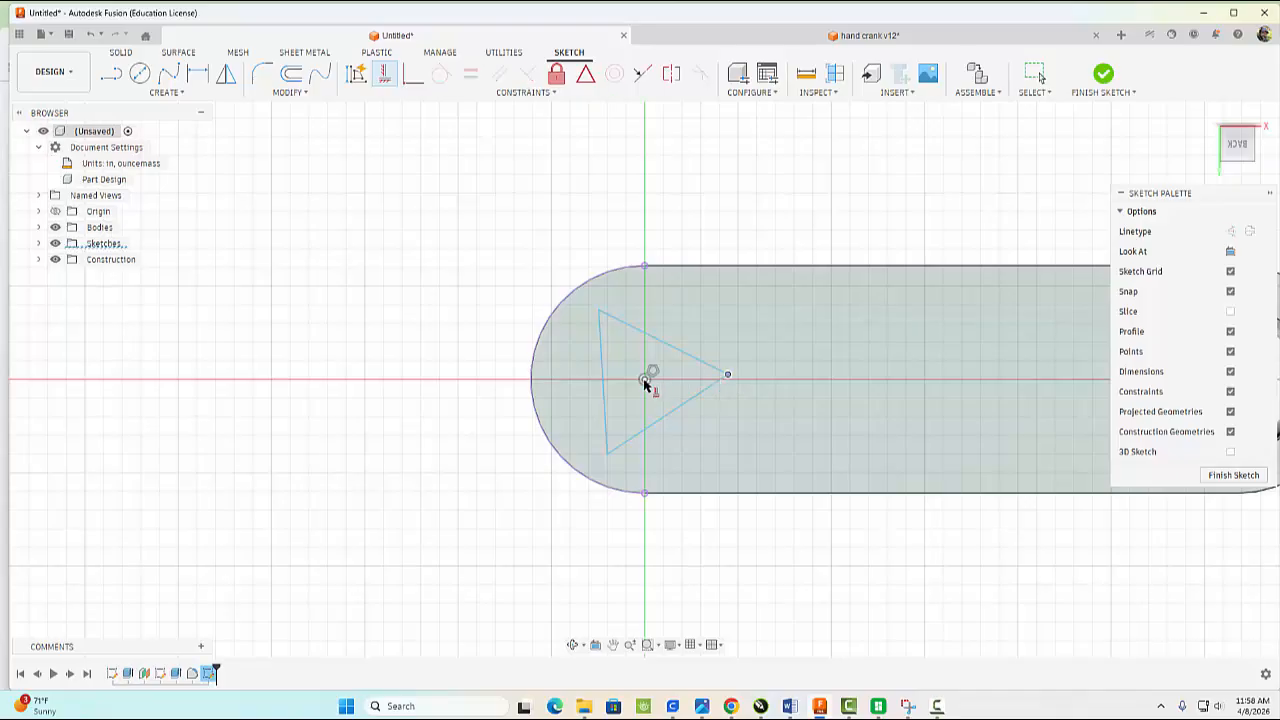
{"action": "left_click", "coordinate": [644, 380]}
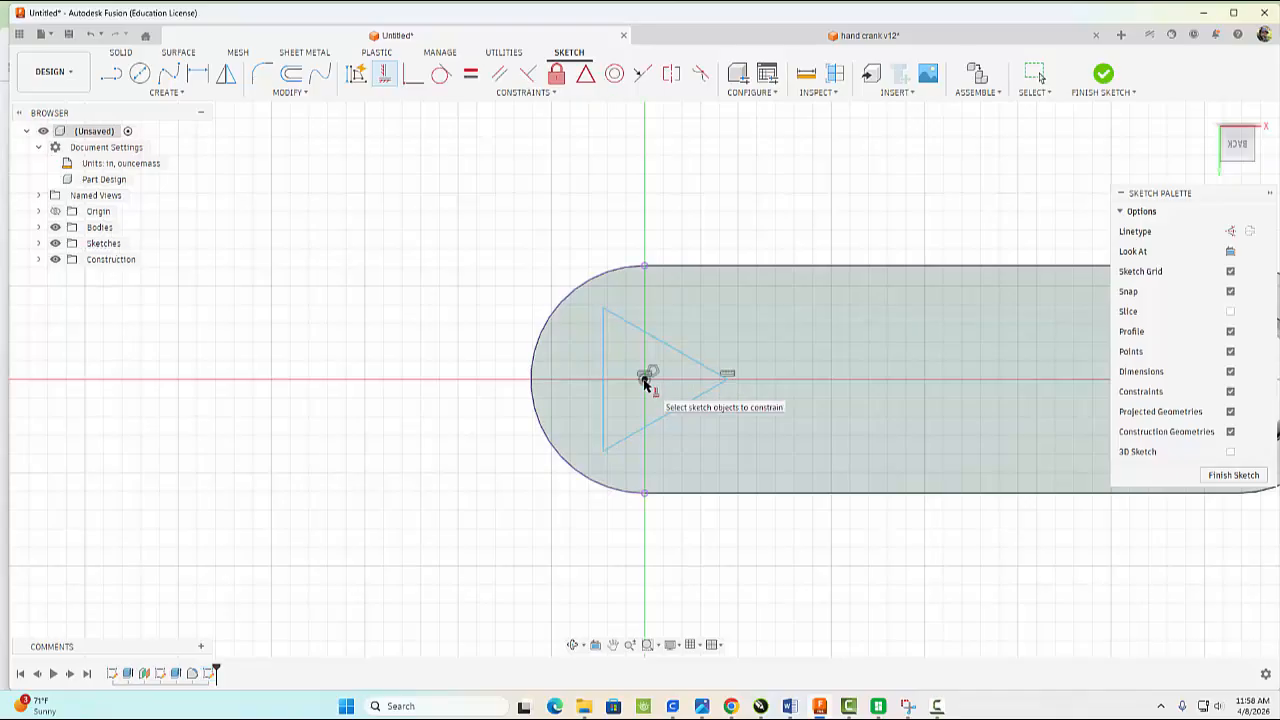
Step: Dimension the triangle's vertical side to 0.306 in and finish the sketch
{"action": "left_click", "coordinate": [197, 73]}
{"action": "left_click", "coordinate": [603, 372]}
{"action": "left_click", "coordinate": [552, 362]}
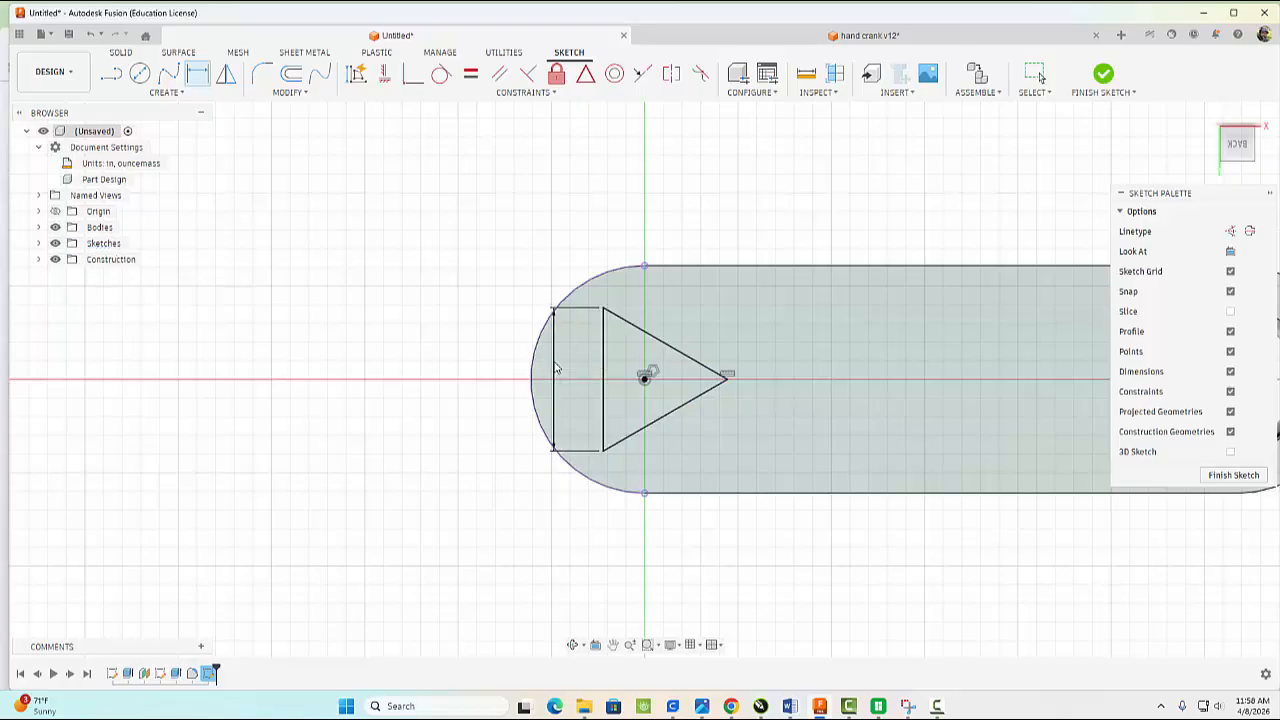
{"action": "key", "text": "BackSpace"}
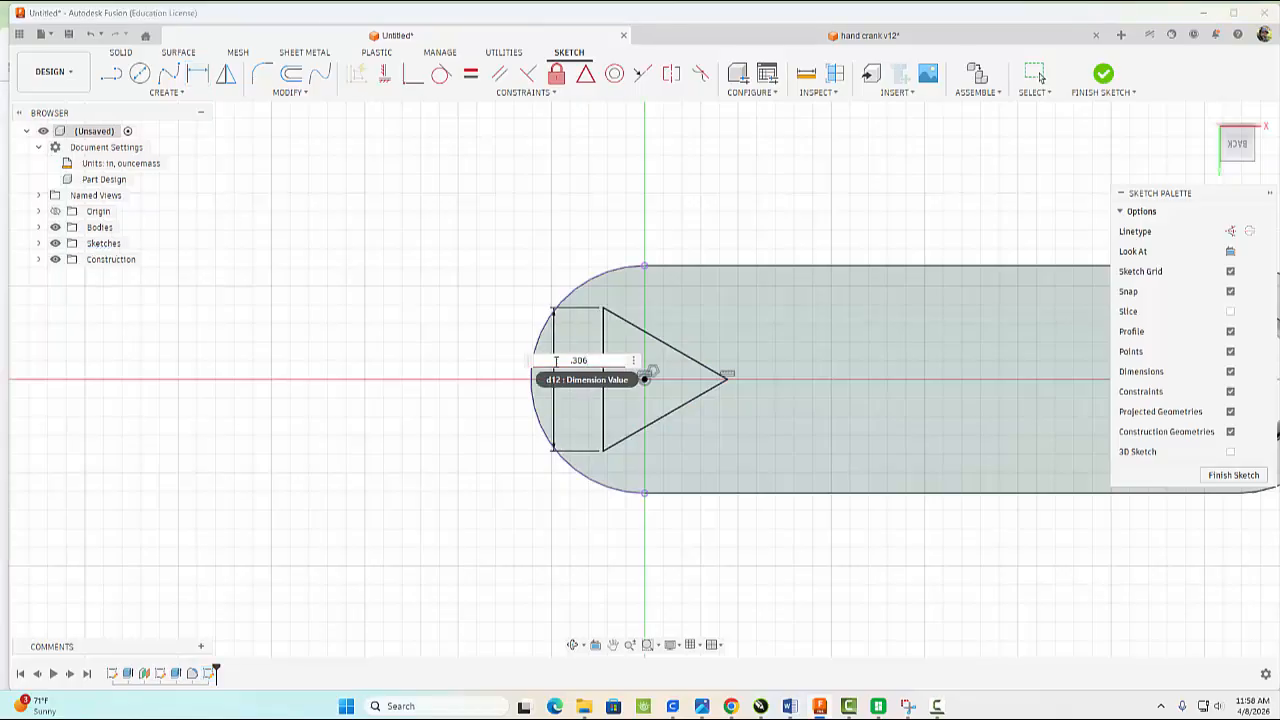
{"action": "type", "text": ".306"}
{"action": "key", "text": "Return"}
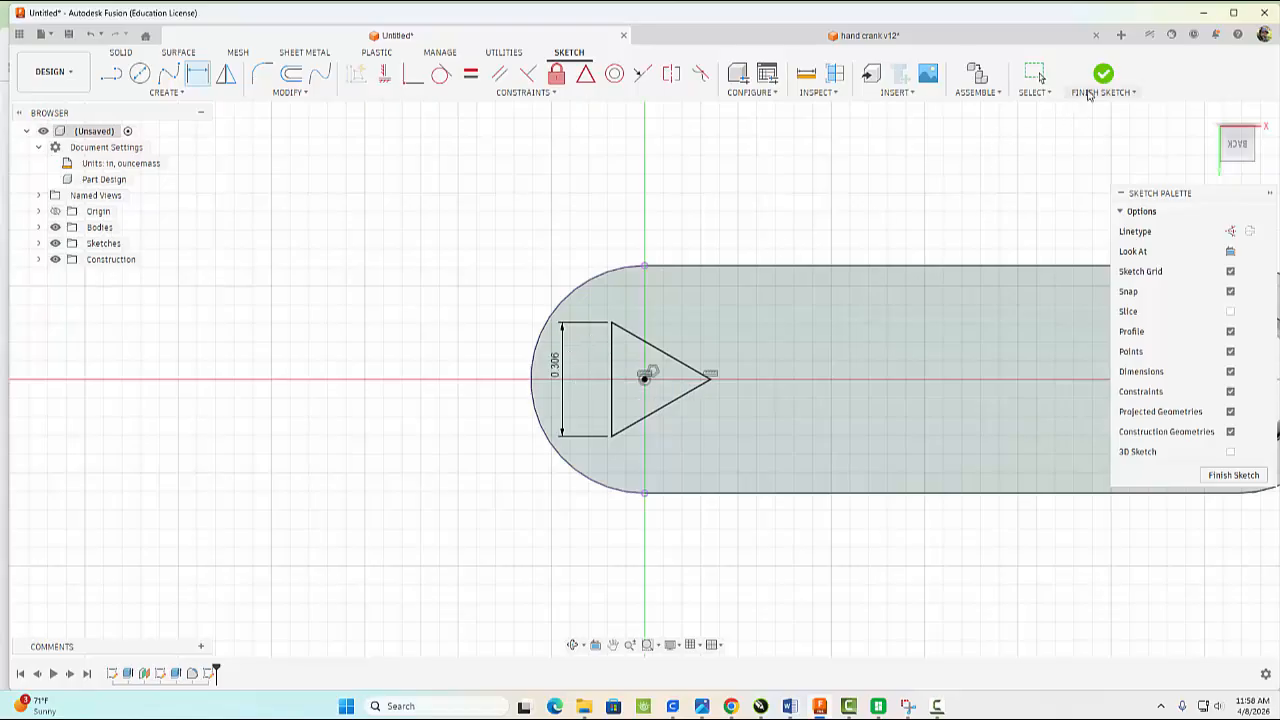
{"action": "left_click", "coordinate": [1102, 78]}
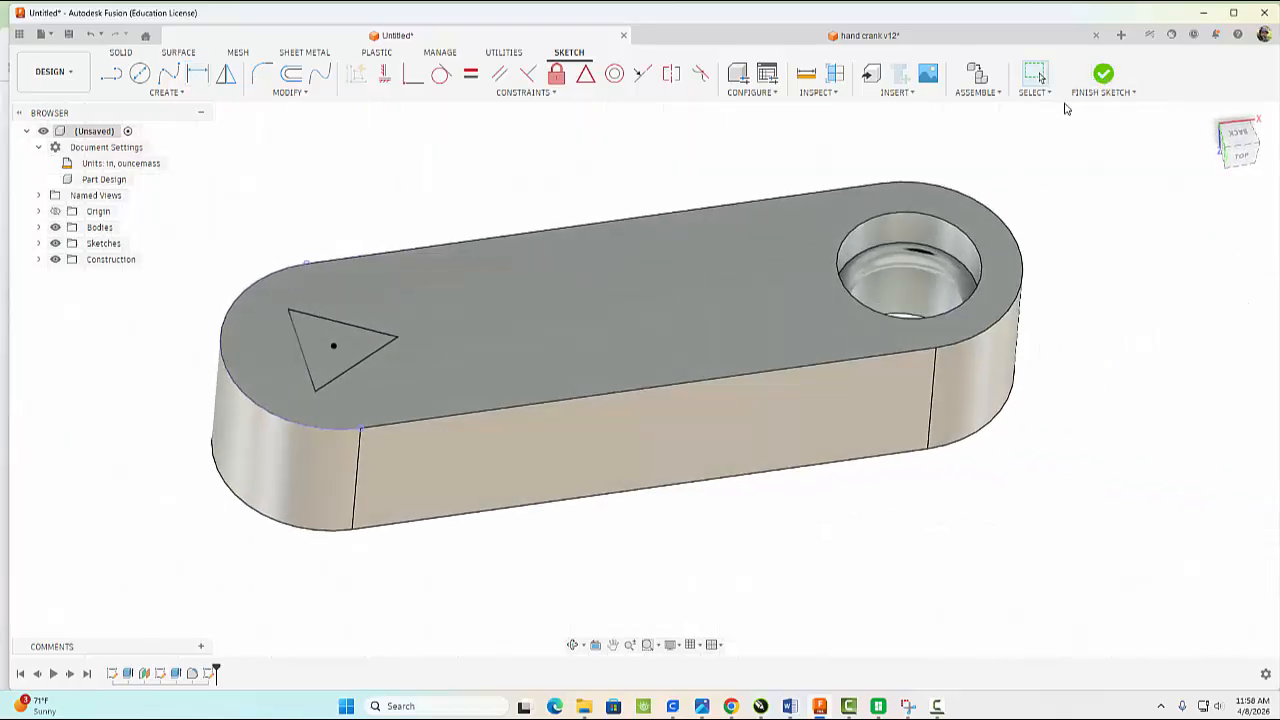
Step: Extrude the triangle profile 0.61 in outward from the back face and join it to the arm
{"action": "left_click", "coordinate": [110, 73]}
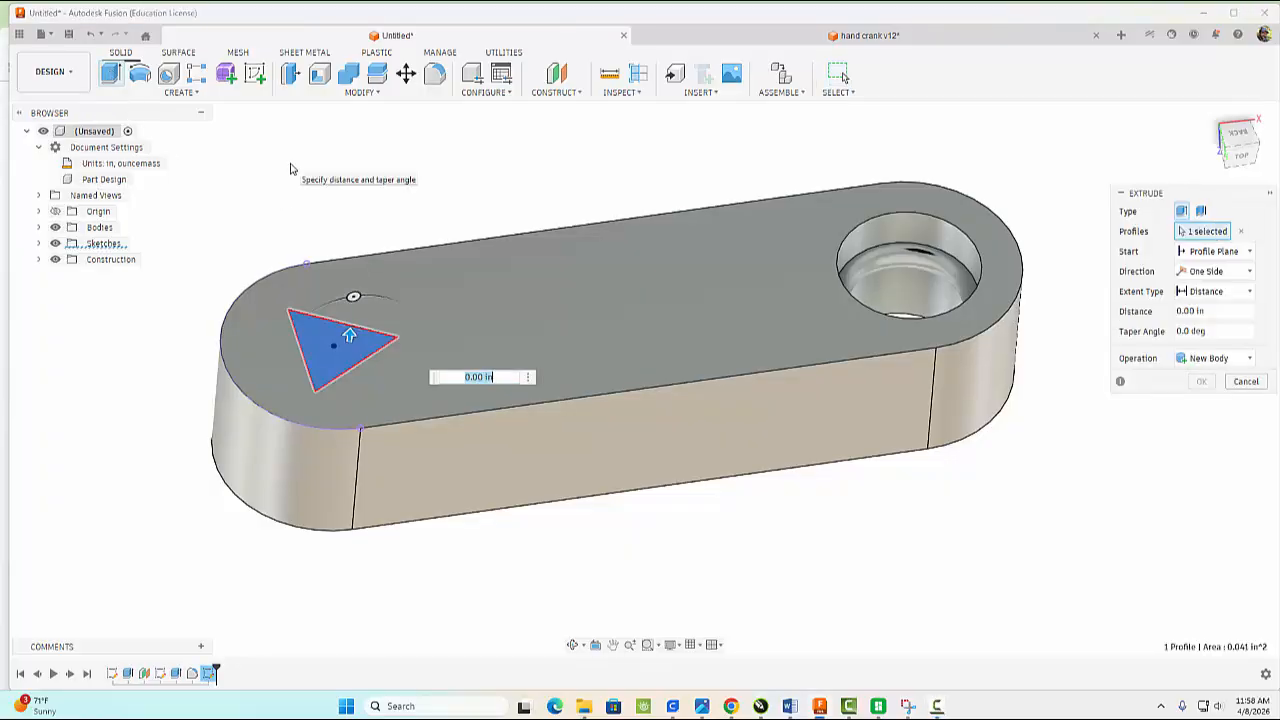
{"action": "type", "text": ".61"}
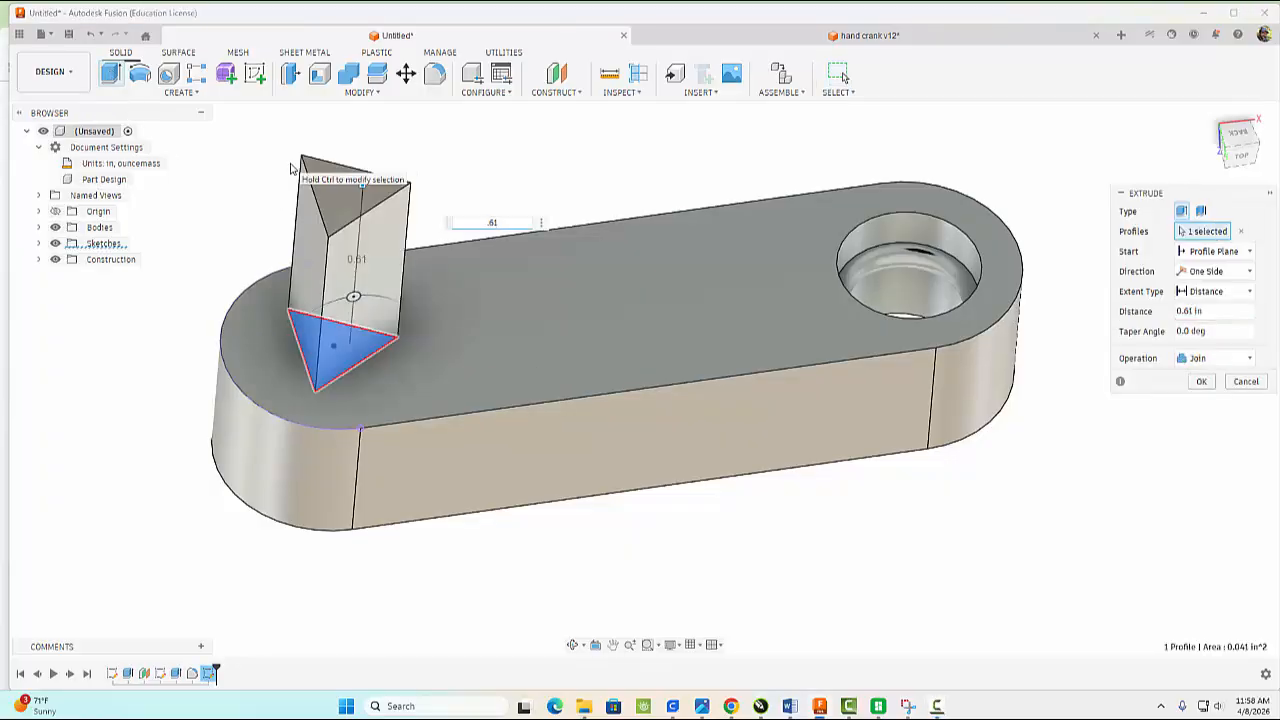
{"action": "key", "text": "Return"}
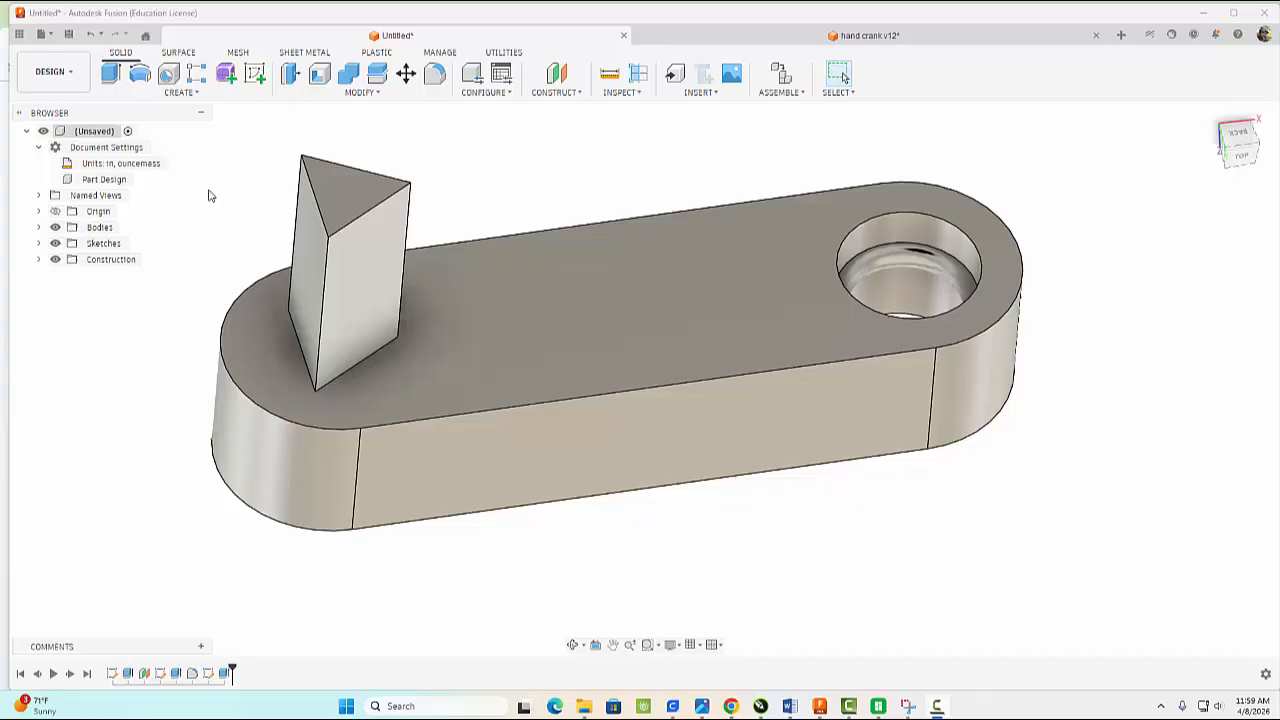
Step: Sketch a 1 in diameter circle centered on the origin on the arm face carrying the triangular post, and finish the sketch
{"action": "left_click", "coordinate": [255, 73]}
{"action": "left_click", "coordinate": [504, 300]}
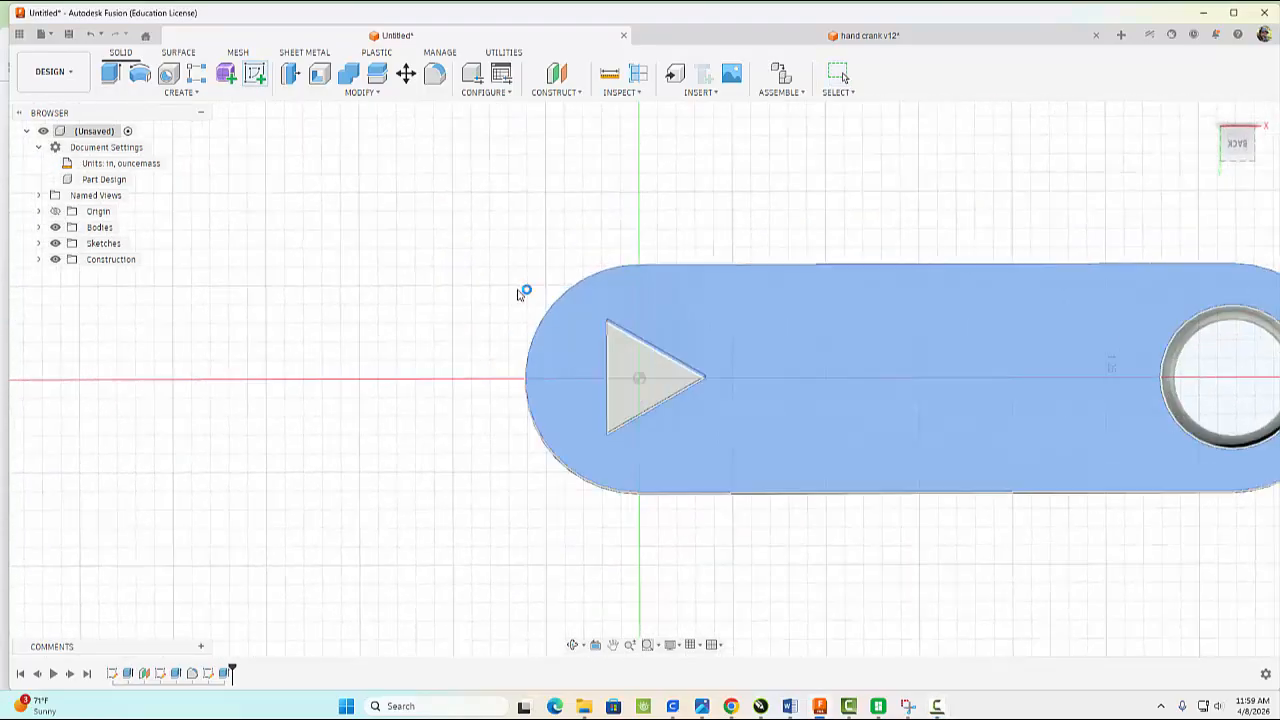
{"action": "left_click", "coordinate": [140, 75]}
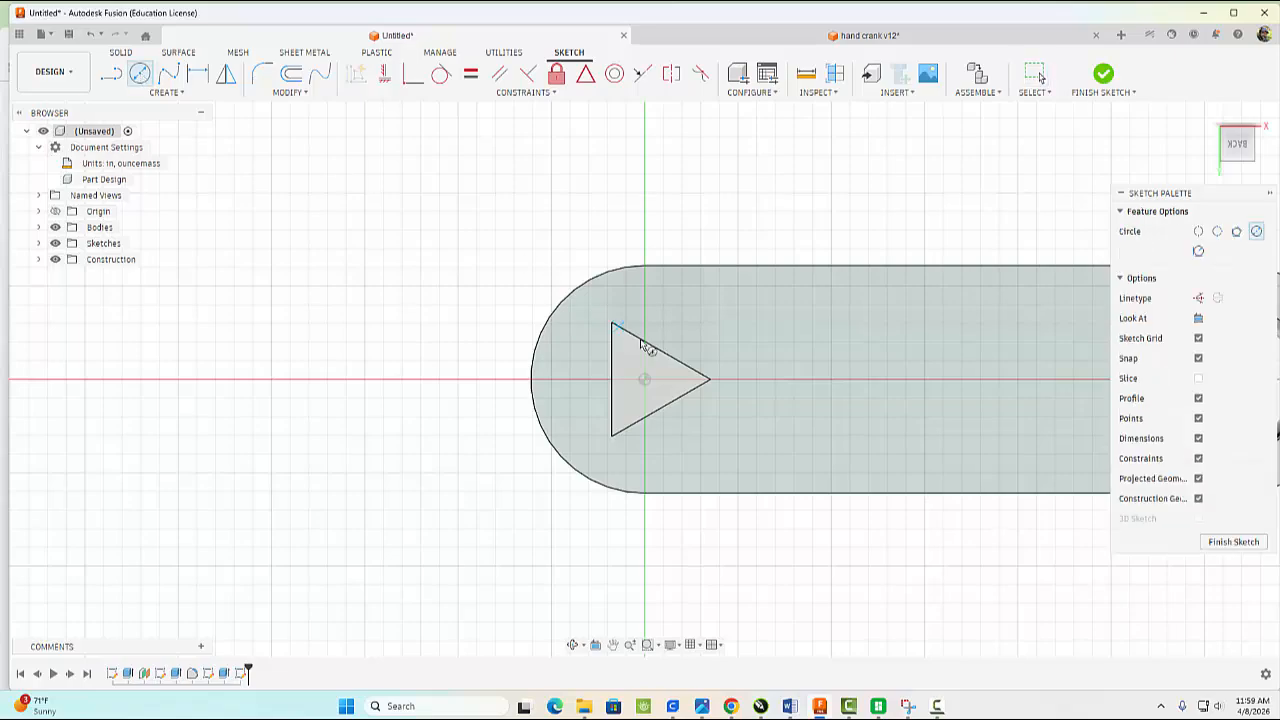
{"action": "left_click", "coordinate": [644, 379]}
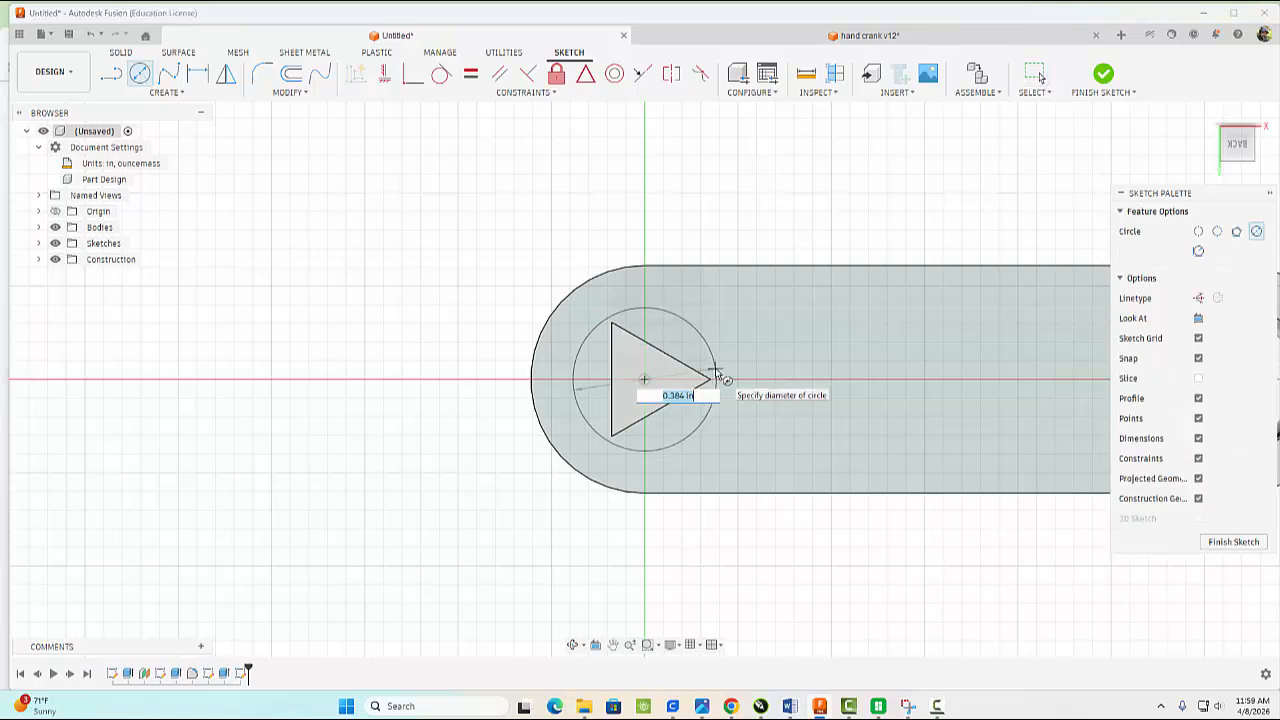
{"action": "type", "text": "1"}
{"action": "key", "text": "Return"}
{"action": "key", "text": "Escape"}
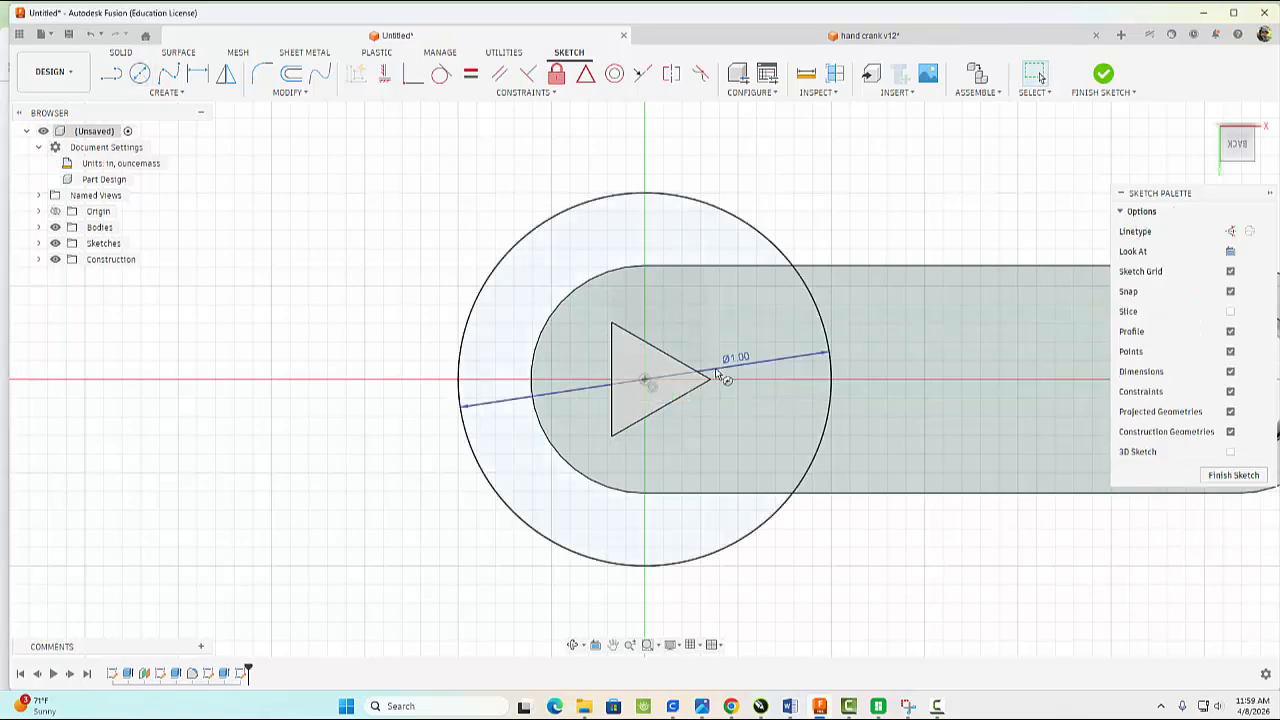
{"action": "left_click", "coordinate": [1112, 76]}
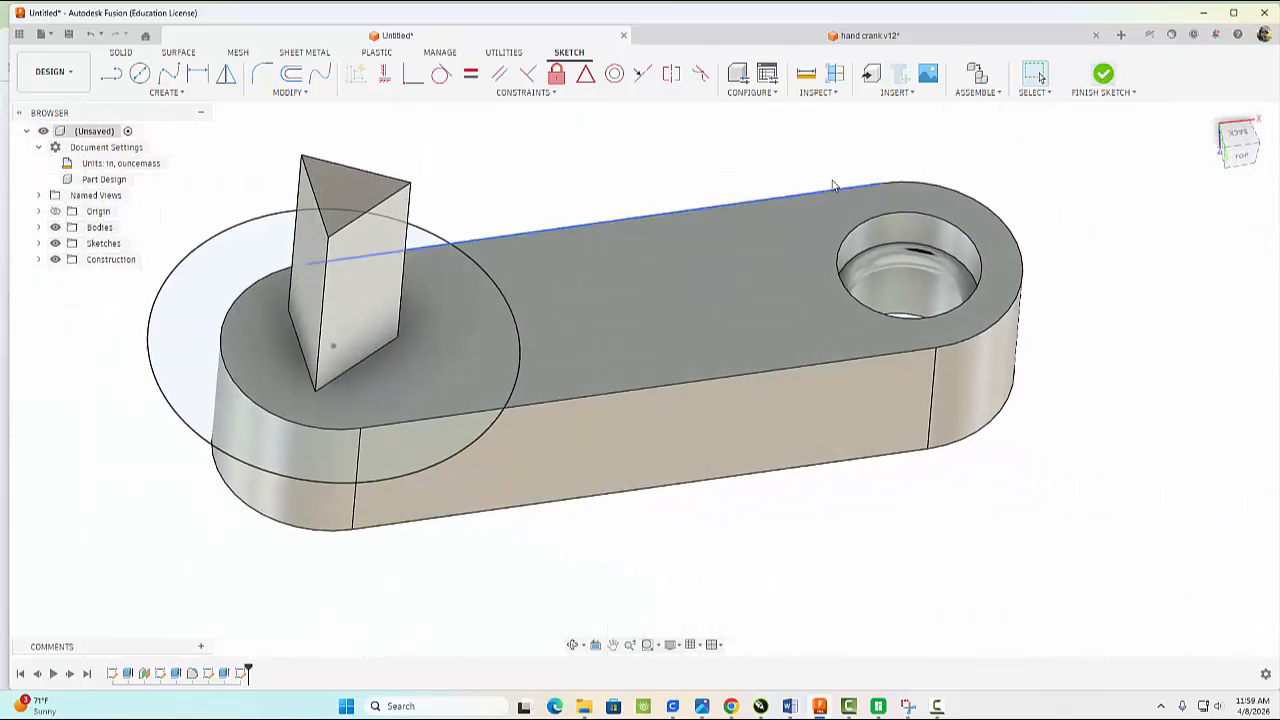
Step: Extrude the arm-face region outside the circle, on the hole side, by -0.06 in as a cut
{"action": "left_click", "coordinate": [112, 79]}
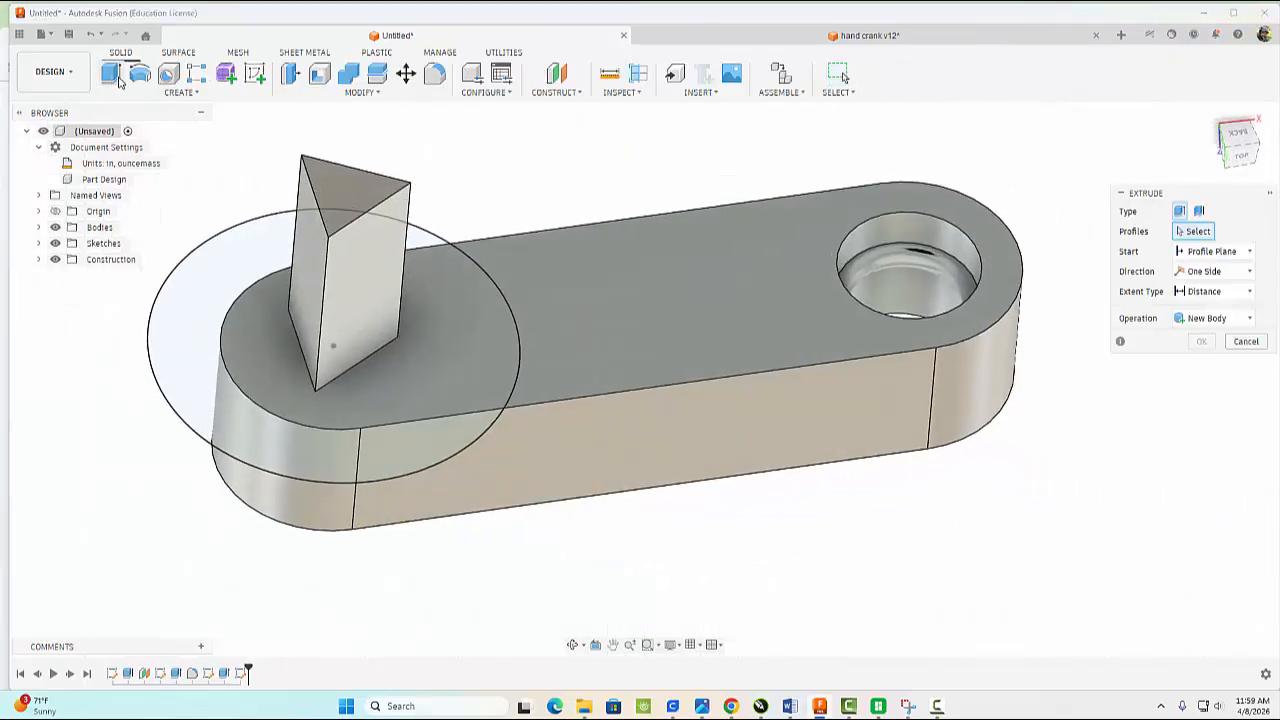
{"action": "left_click", "coordinate": [627, 262]}
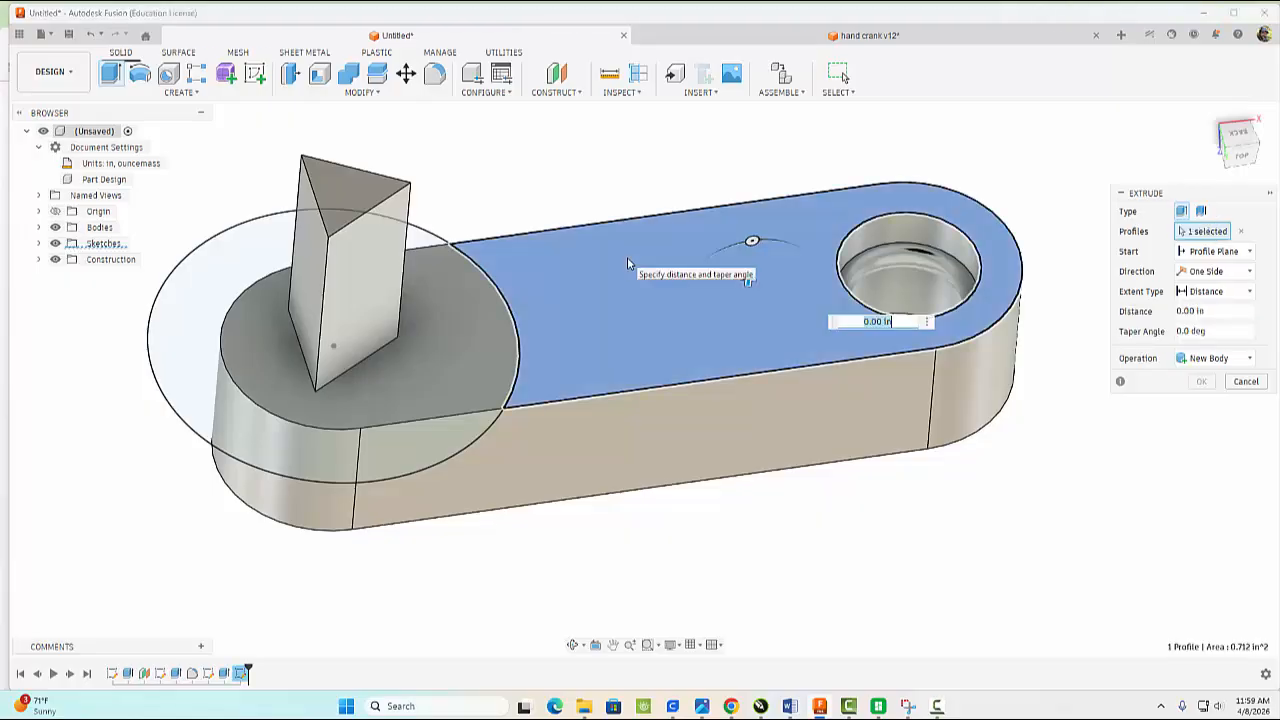
{"action": "type", "text": "-.06"}
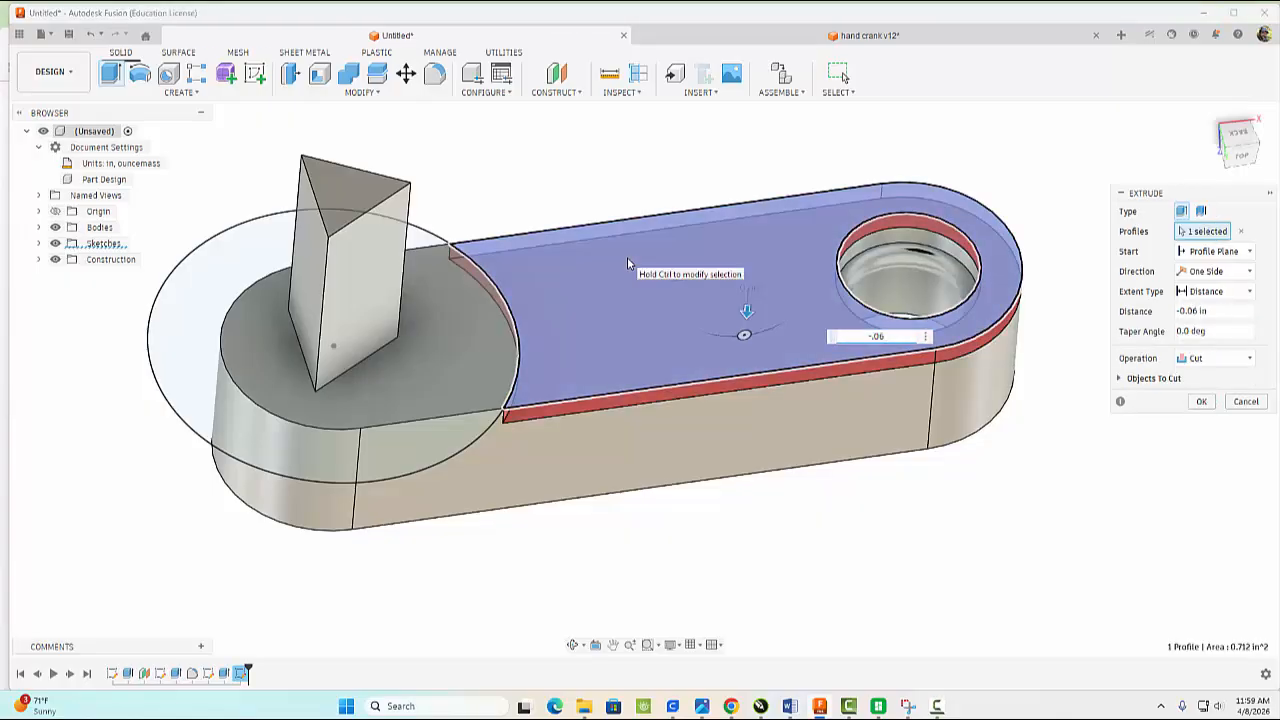
{"action": "left_click", "coordinate": [1196, 401]}
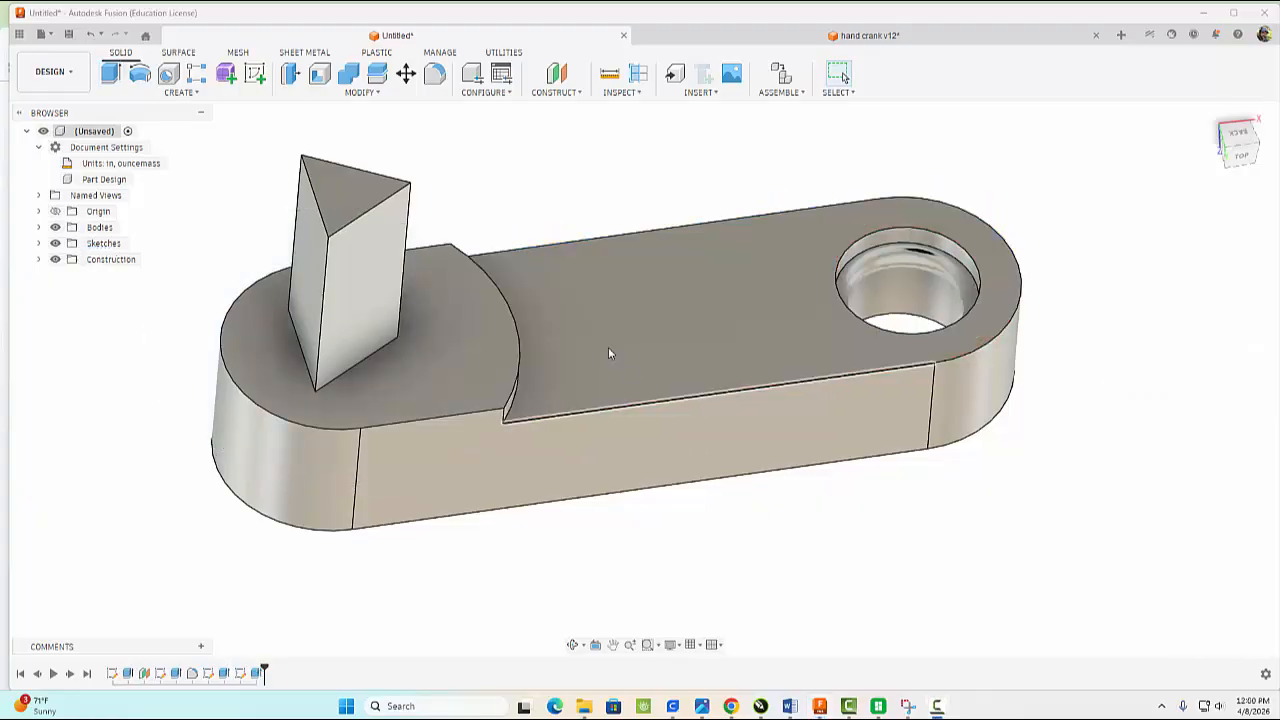
Step: Fillet the raised pad's outline, its step corners and the arm's outer edges on both faces with a 0.04 in radius
{"action": "left_click", "coordinate": [436, 76]}
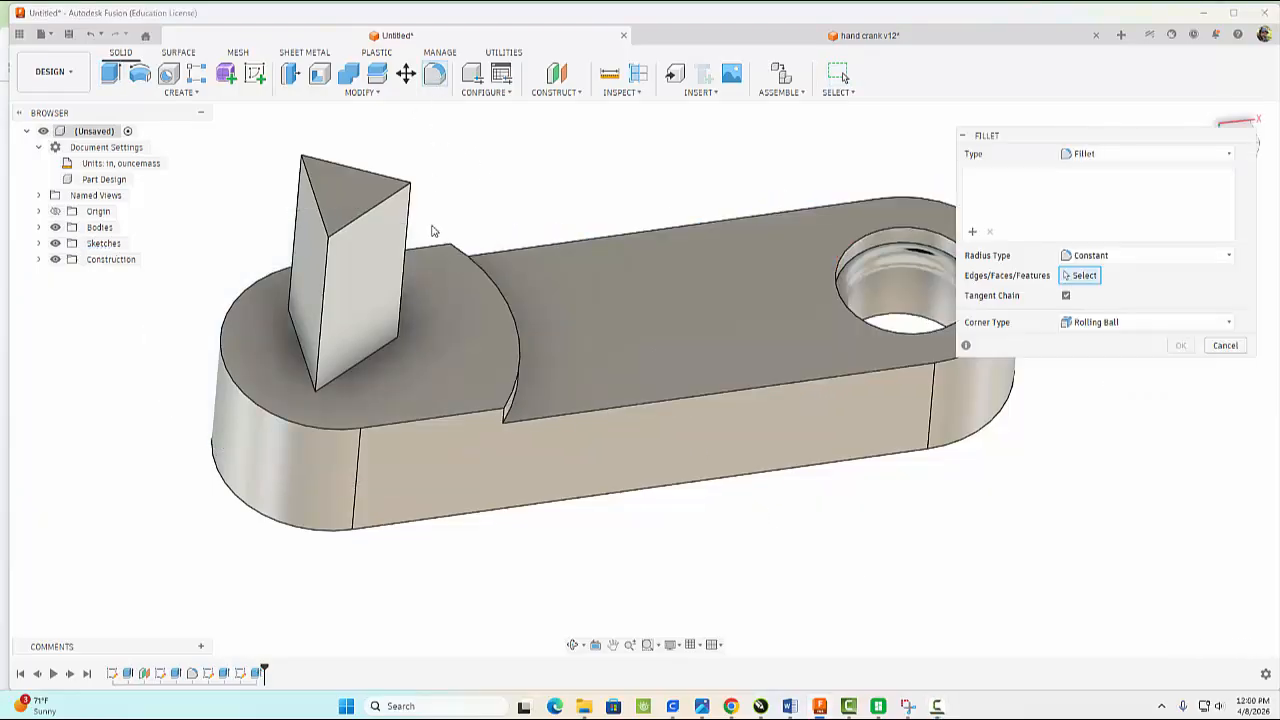
{"action": "left_click", "coordinate": [466, 266]}
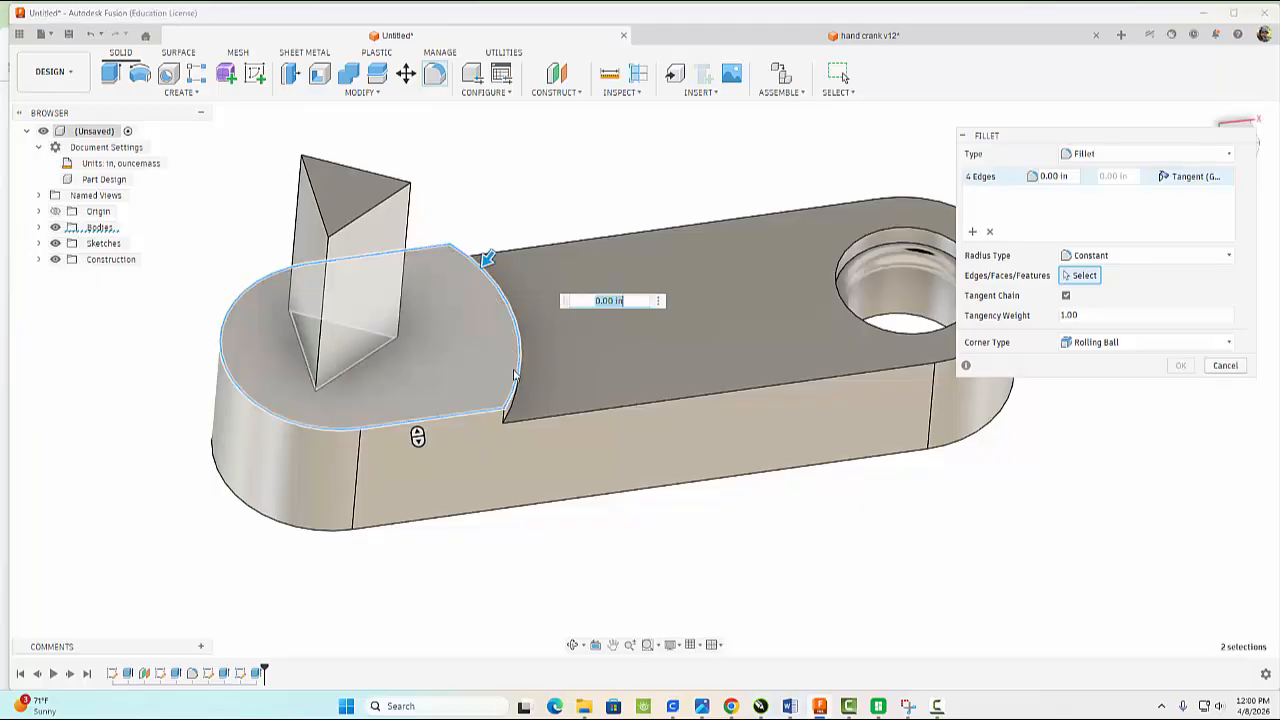
{"action": "left_click", "coordinate": [505, 415]}
{"action": "left_click", "coordinate": [507, 418]}
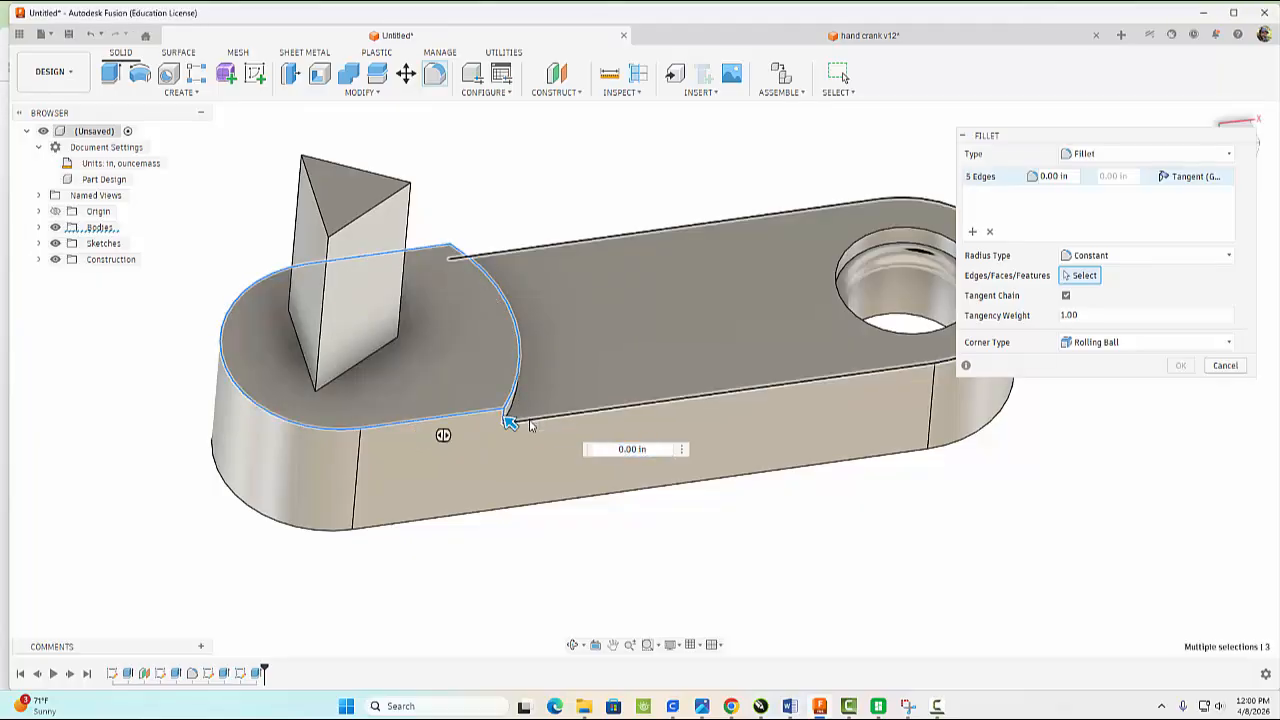
{"action": "left_click", "coordinate": [530, 418]}
{"action": "middle_click_drag", "start_coordinate": [623, 279], "coordinate": [589, 400], "text": "shift"}
{"action": "left_click", "coordinate": [648, 157]}
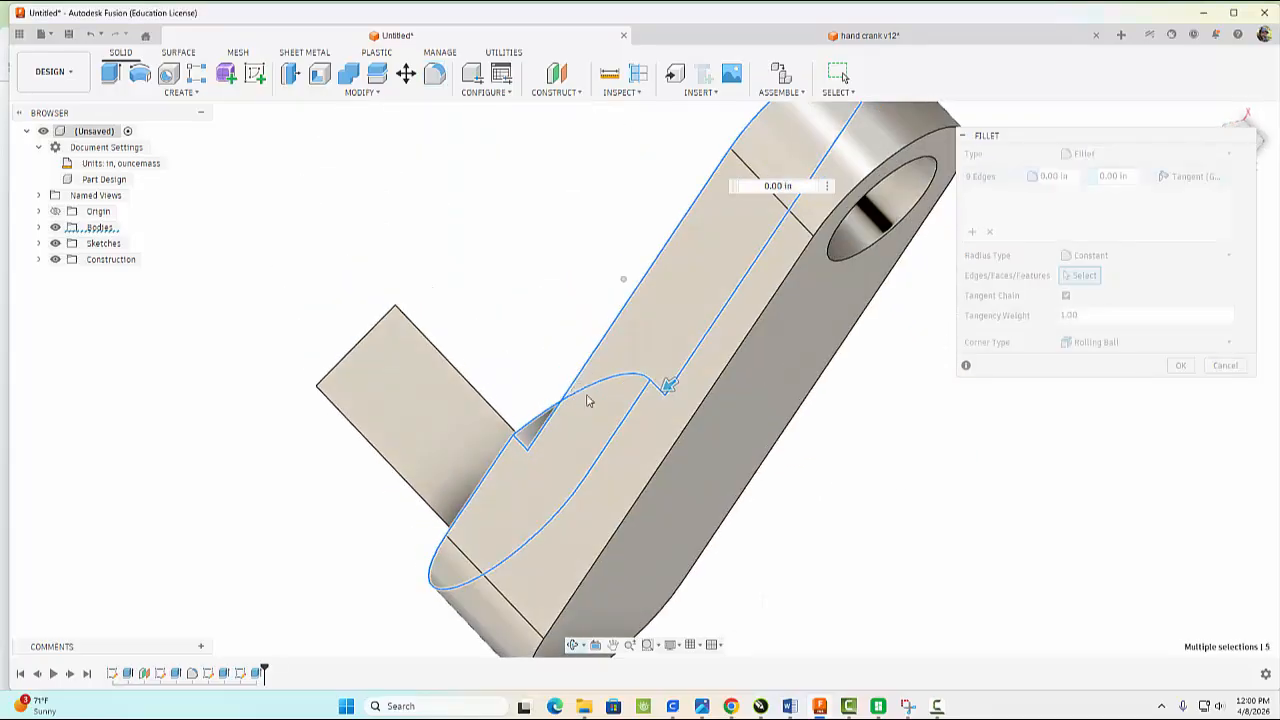
{"action": "left_click", "coordinate": [680, 440]}
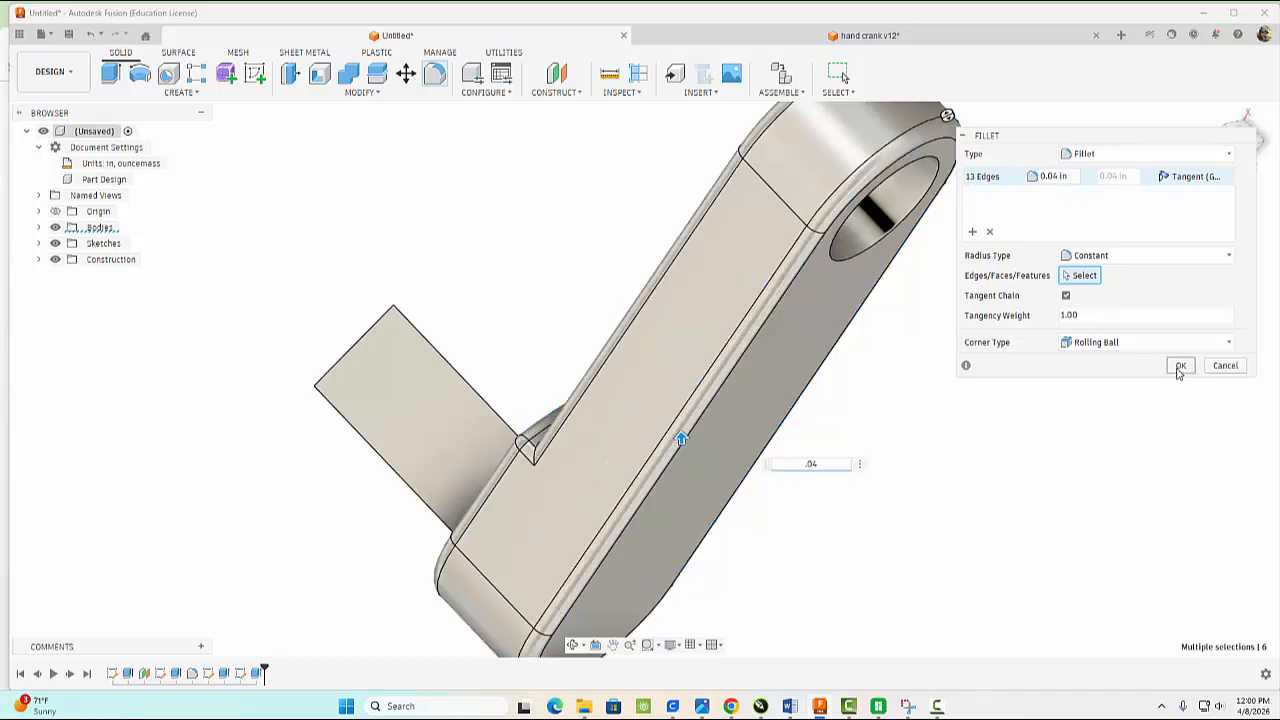
{"action": "left_click", "coordinate": [1178, 370]}
Step: Chamfer the three edges of the triangular post's end face with an equal distance of 0.01 in
{"action": "scroll", "coordinate": [940, 386], "scroll_direction": "down", "scroll_amount": 3}
{"action": "middle_click_drag", "start_coordinate": [926, 384], "coordinate": [910, 443], "text": "shift"}
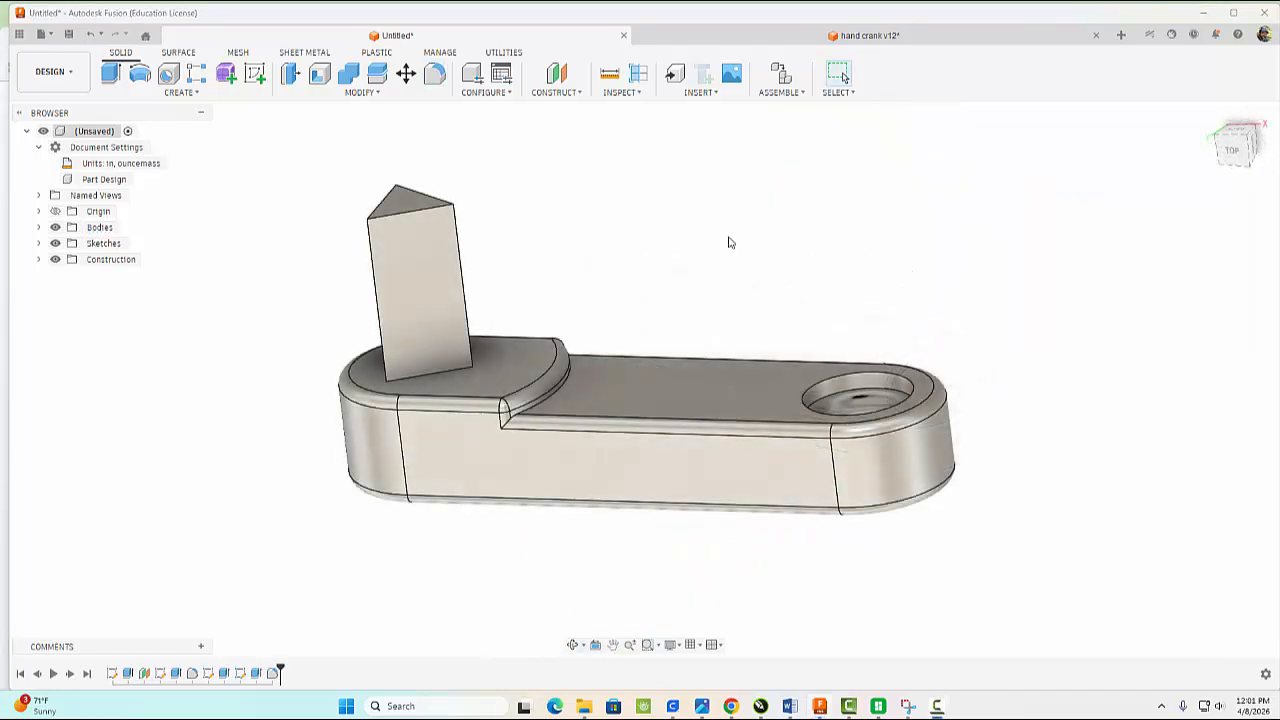
{"action": "left_click", "coordinate": [335, 93]}
{"action": "left_click", "coordinate": [305, 134]}
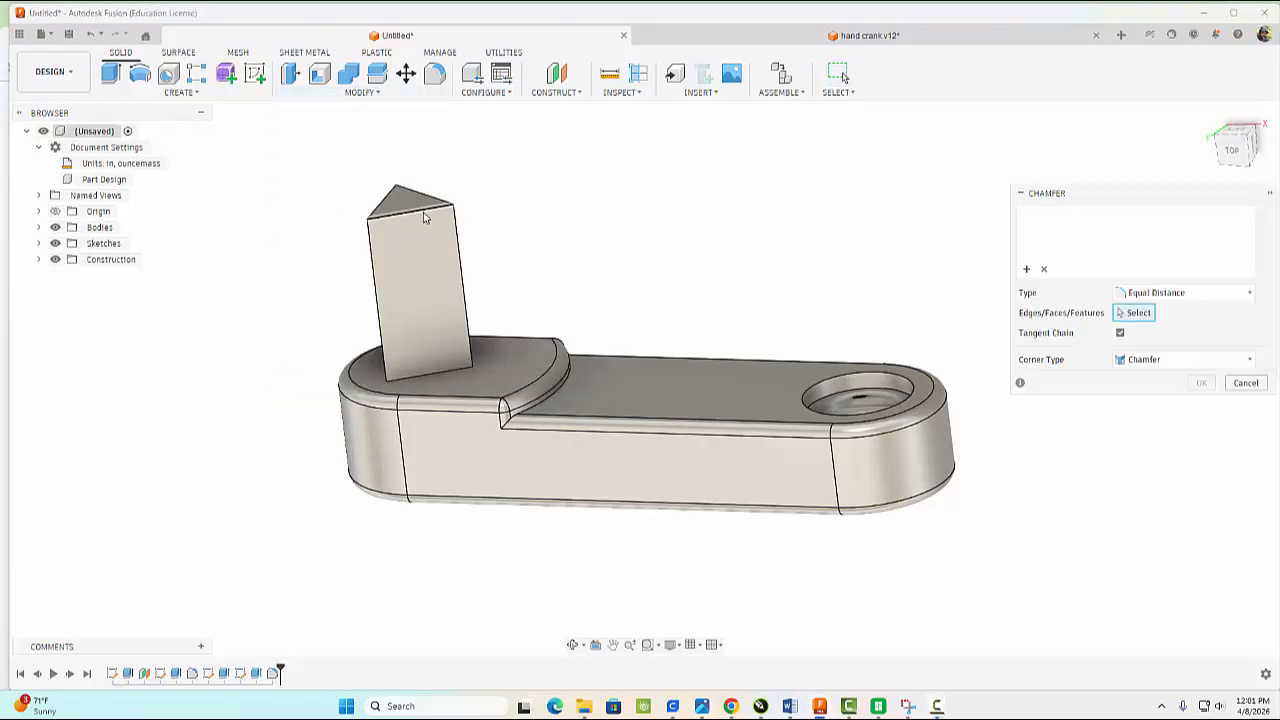
{"action": "left_click", "coordinate": [422, 202]}
{"action": "left_click", "coordinate": [411, 204]}
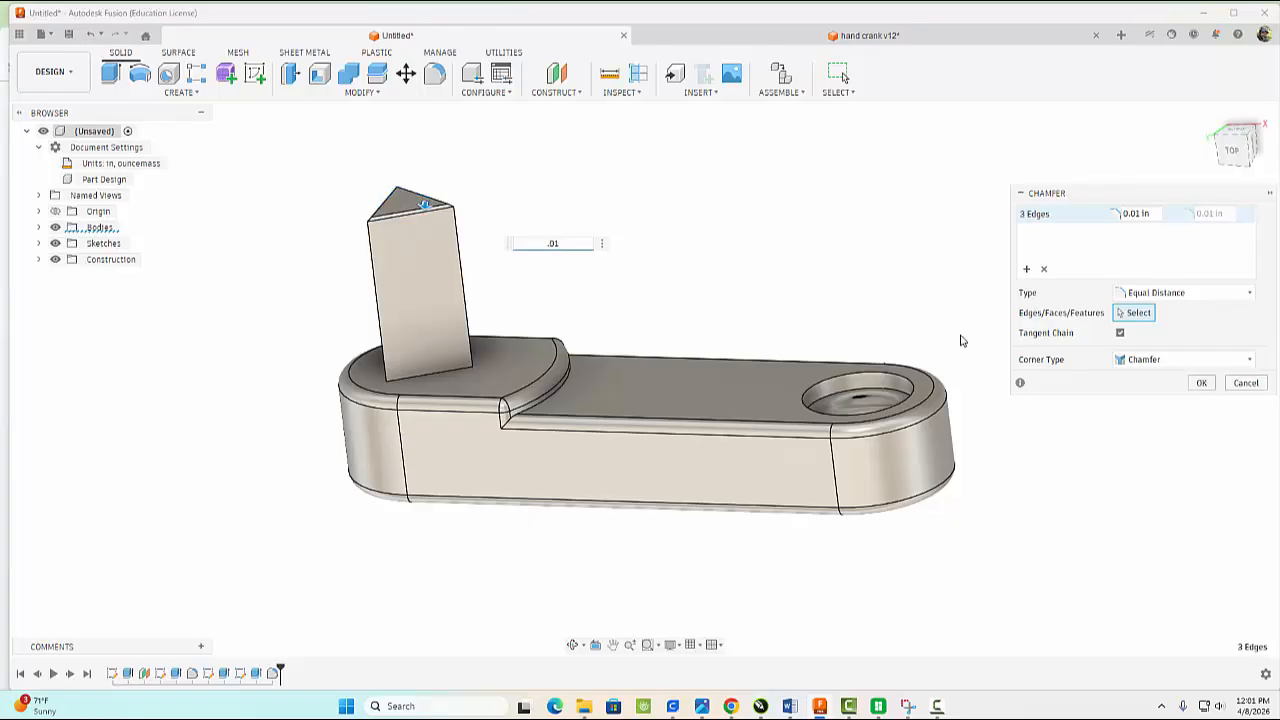
{"action": "left_click", "coordinate": [1197, 384]}
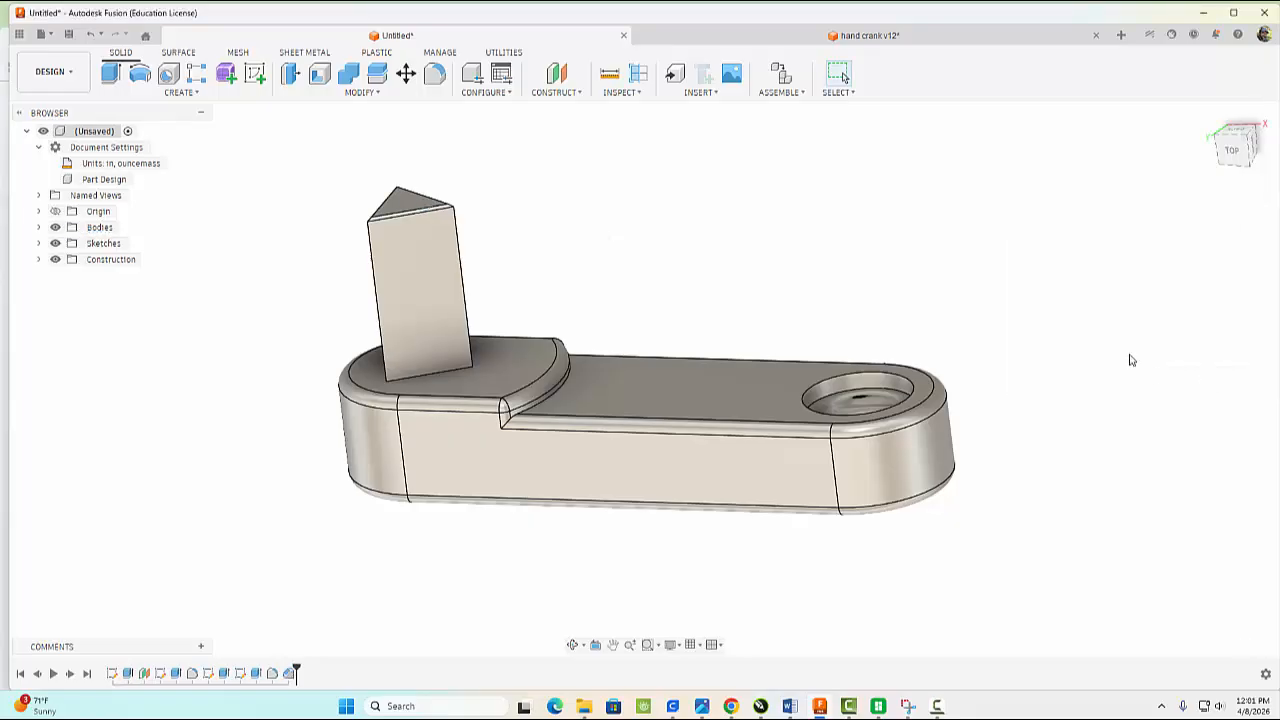
Step: Fillet the three edges where the post's chamfer meets its side faces with a 0.02 in radius
{"action": "scroll", "coordinate": [687, 243], "scroll_direction": "up", "scroll_amount": 3}
{"action": "middle_click_drag", "start_coordinate": [566, 263], "coordinate": [957, 301]}
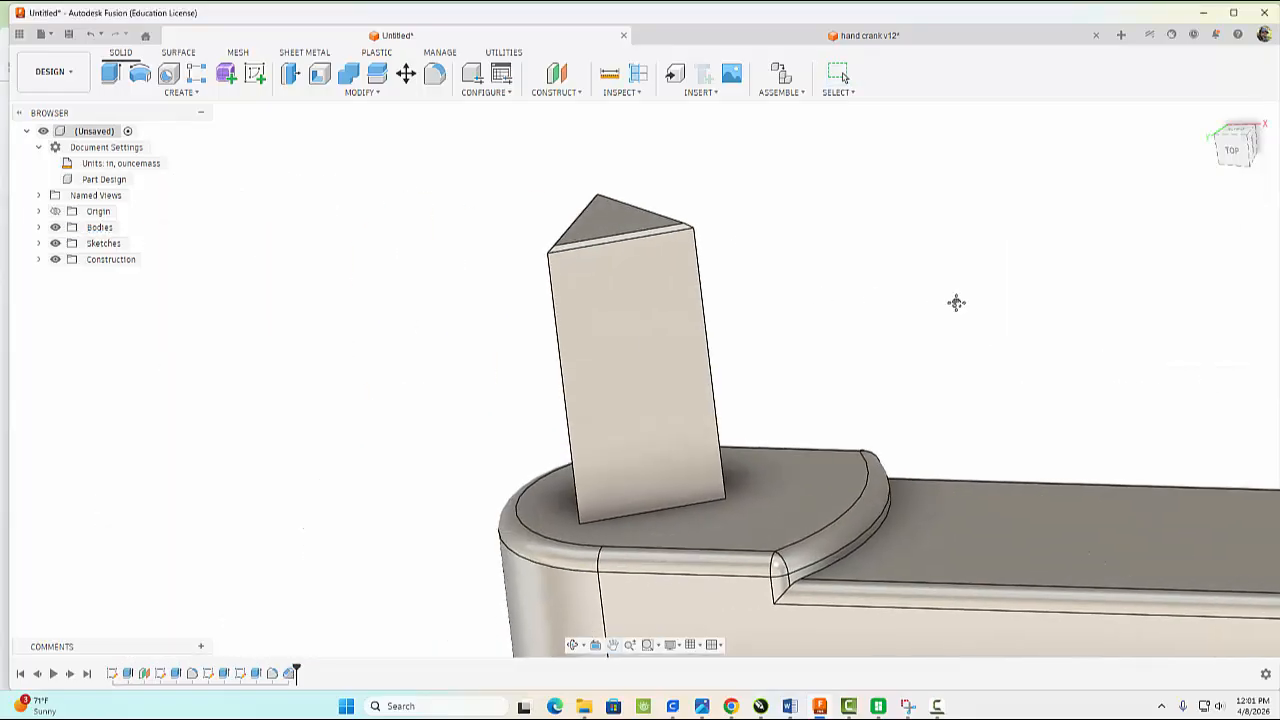
{"action": "scroll", "coordinate": [785, 266], "scroll_direction": "up", "scroll_amount": 3}
{"action": "middle_click_drag", "start_coordinate": [812, 298], "coordinate": [788, 328], "text": "shift"}
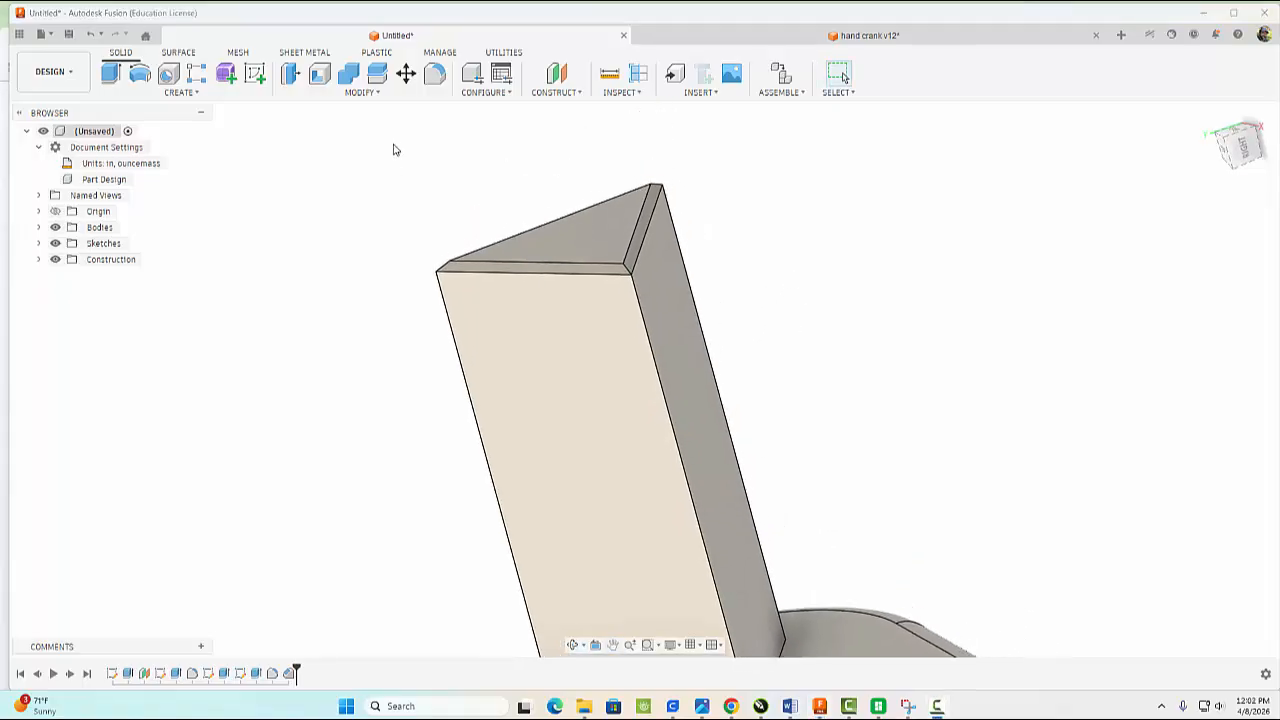
{"action": "left_click", "coordinate": [434, 74]}
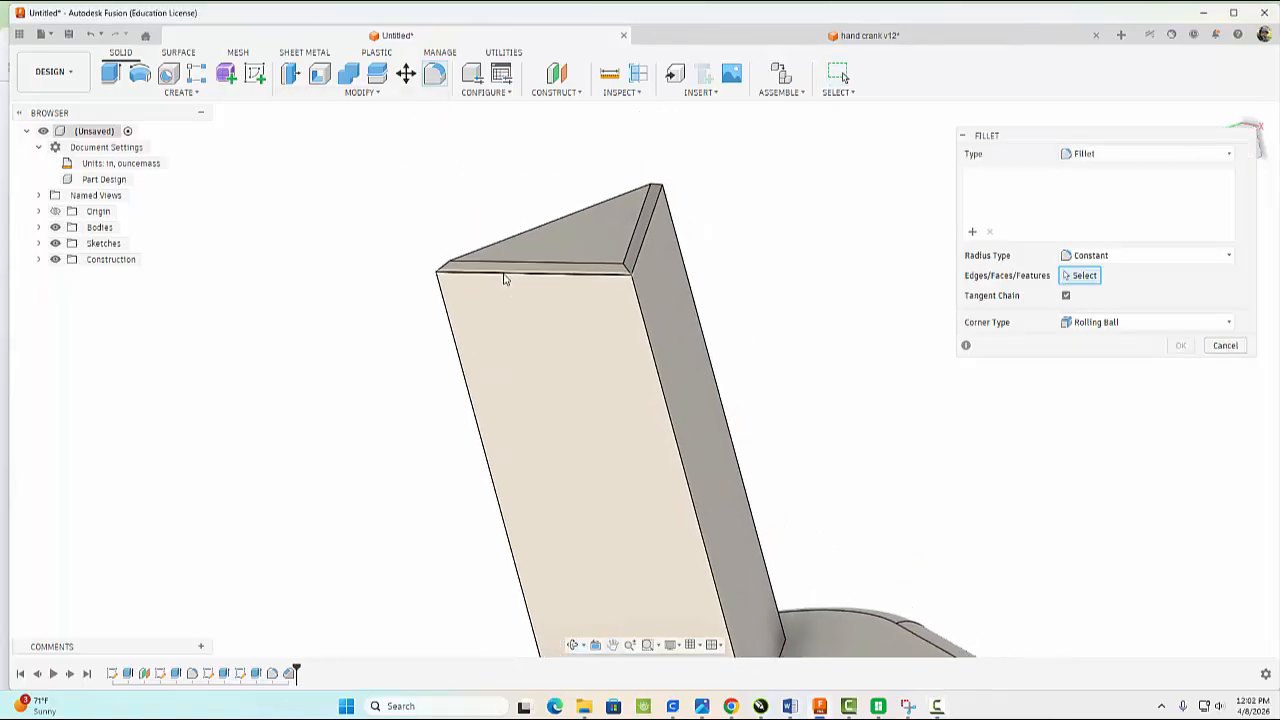
{"action": "left_click", "coordinate": [505, 276]}
{"action": "middle_click_drag", "start_coordinate": [503, 280], "coordinate": [737, 272], "text": "shift"}
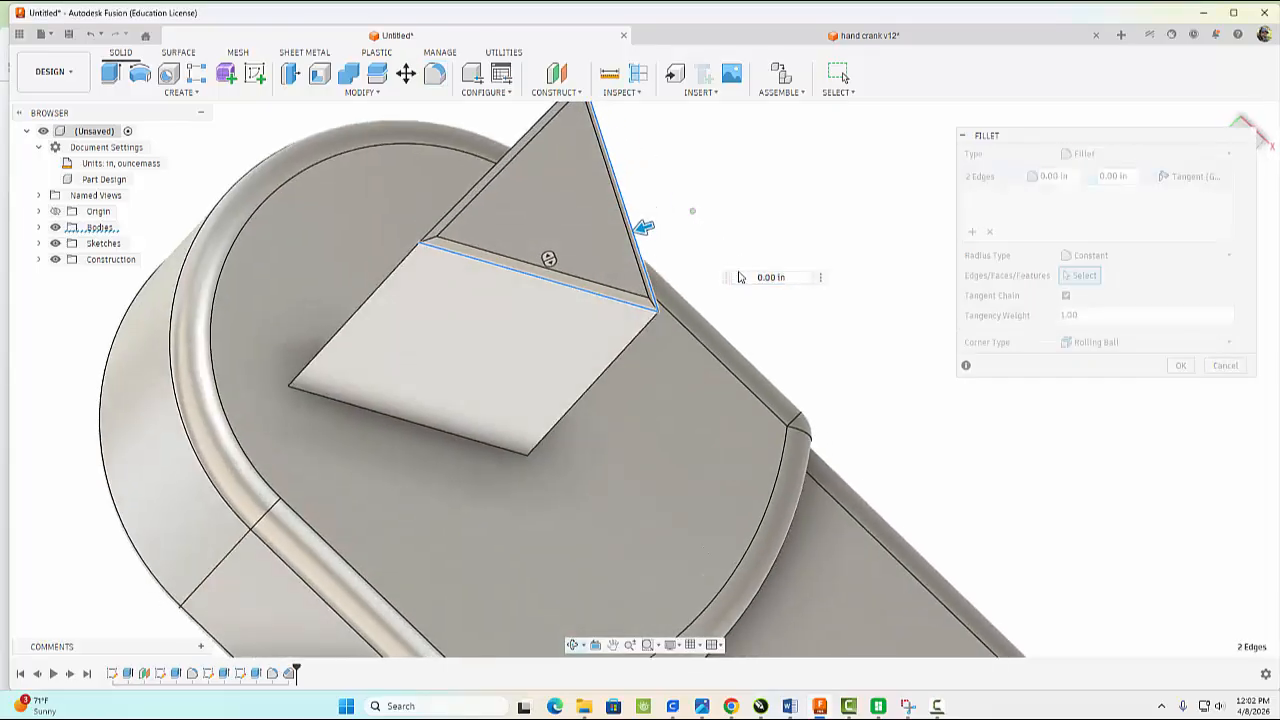
{"action": "left_click", "coordinate": [497, 163]}
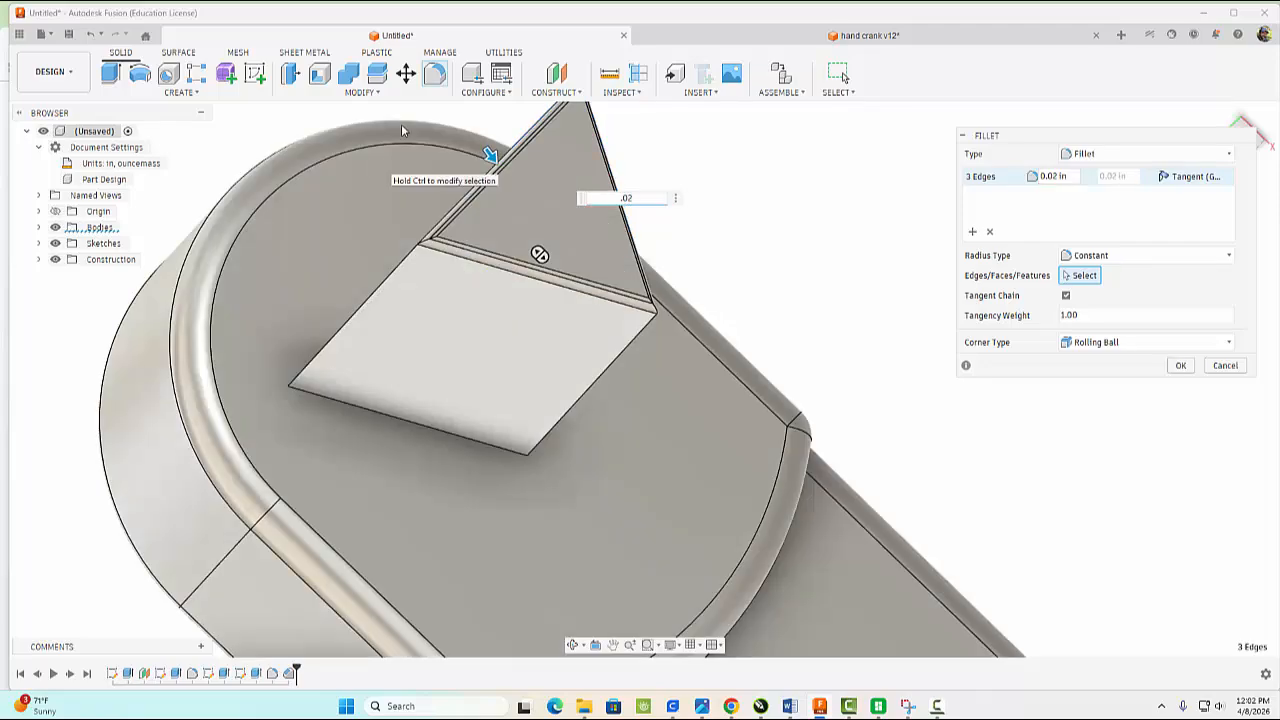
{"action": "left_click", "coordinate": [1181, 366]}
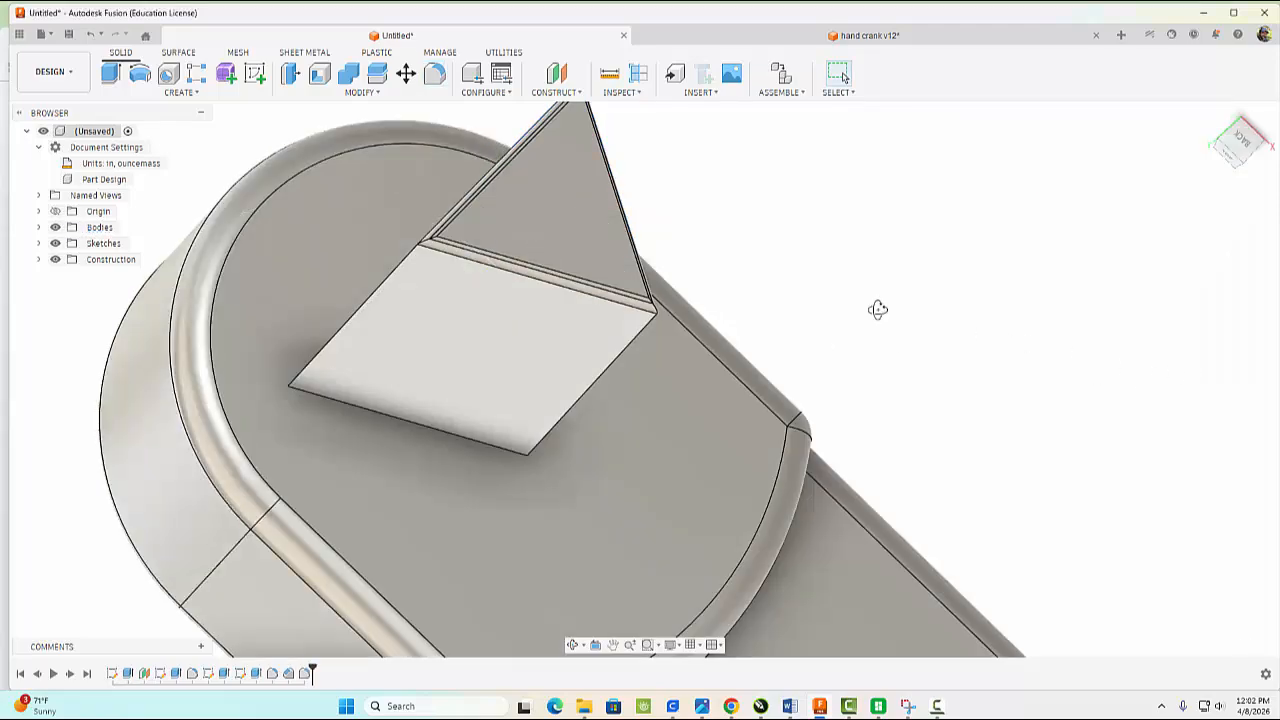
Step: Apply the Paint - Enamel Glossy (Red) appearance to the crank body
{"action": "middle_click_drag", "start_coordinate": [877, 309], "coordinate": [517, 246], "text": "shift"}
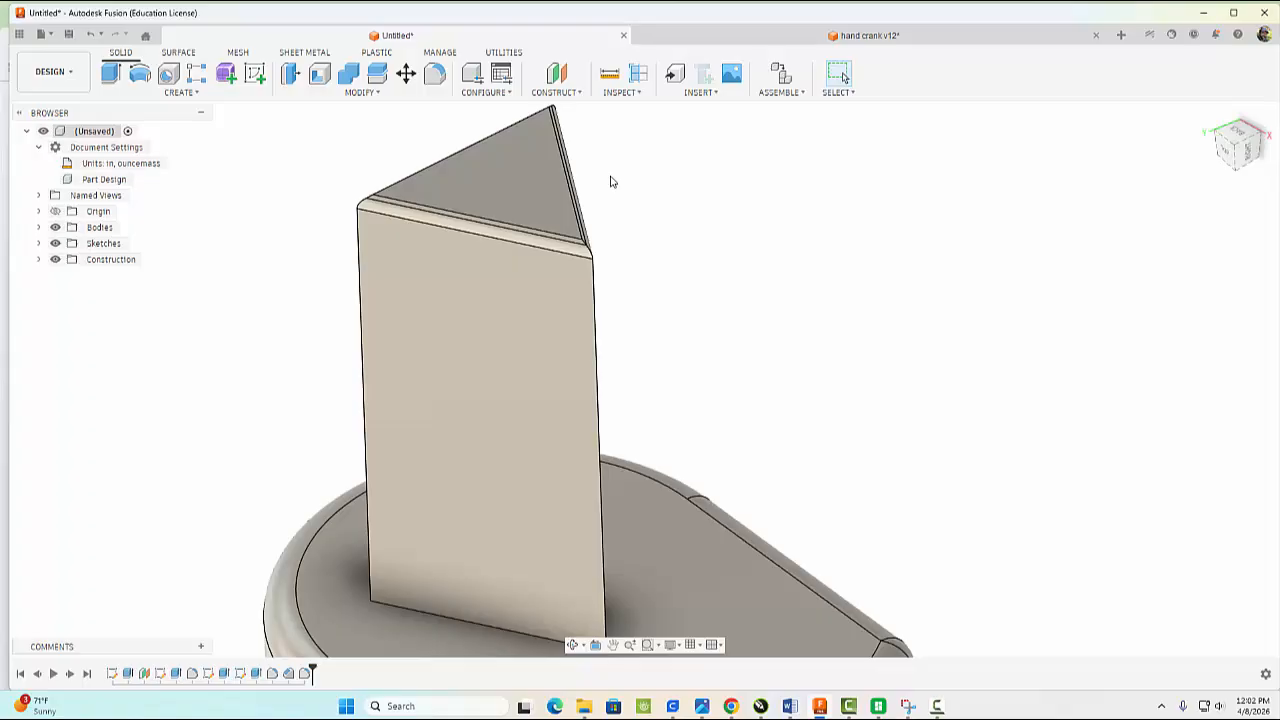
{"action": "scroll", "coordinate": [709, 317], "scroll_direction": "down", "scroll_amount": 5}
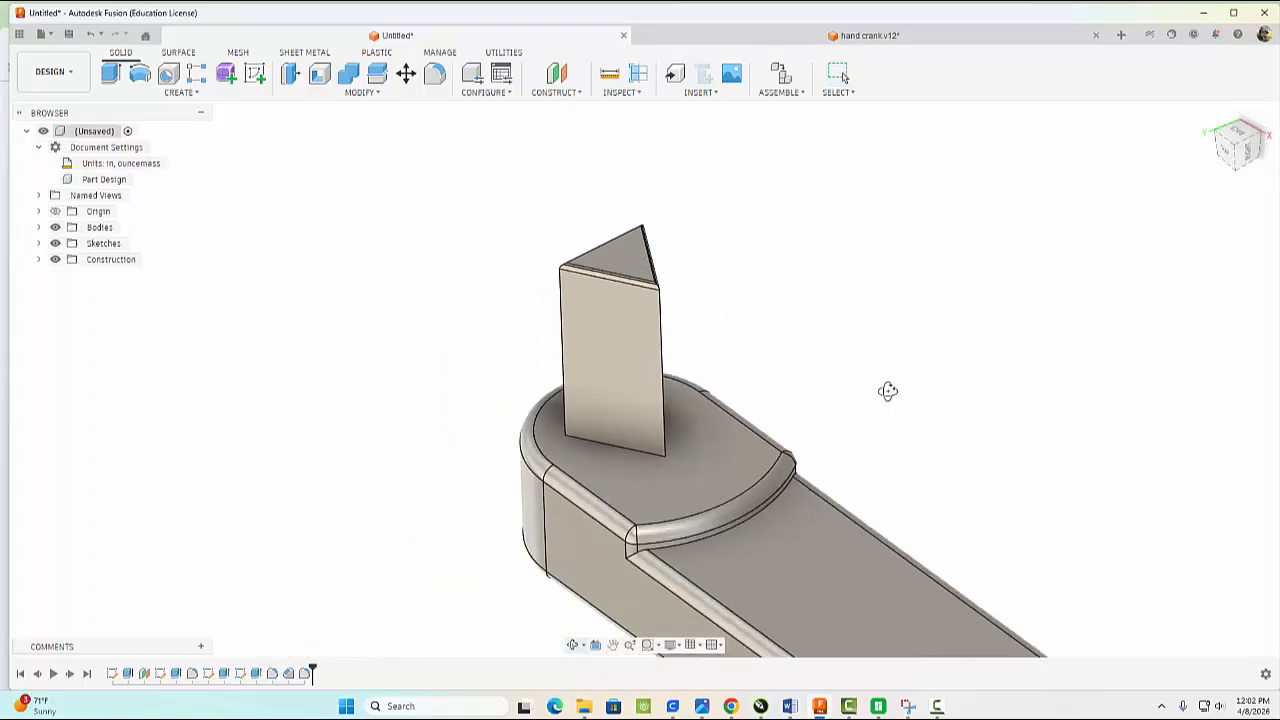
{"action": "middle_click_drag", "start_coordinate": [888, 391], "coordinate": [805, 317], "text": "shift"}
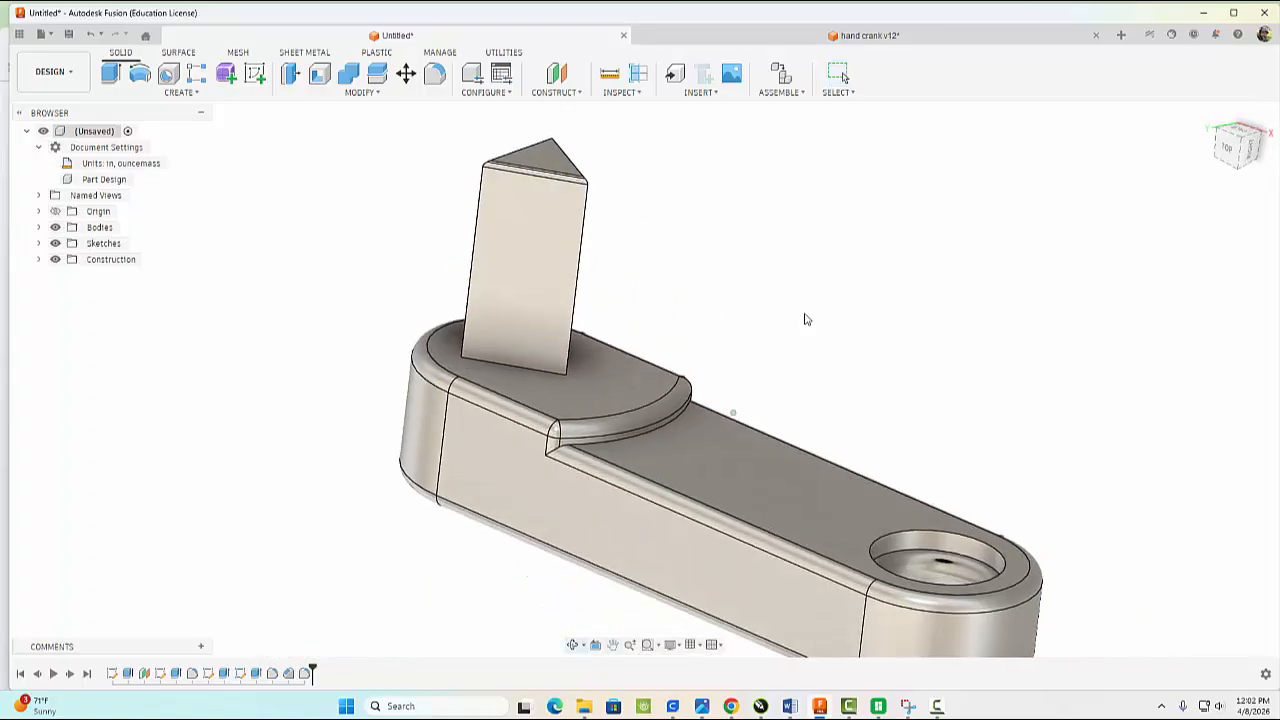
{"action": "right_click", "coordinate": [88, 147]}
{"action": "left_click", "coordinate": [128, 250]}
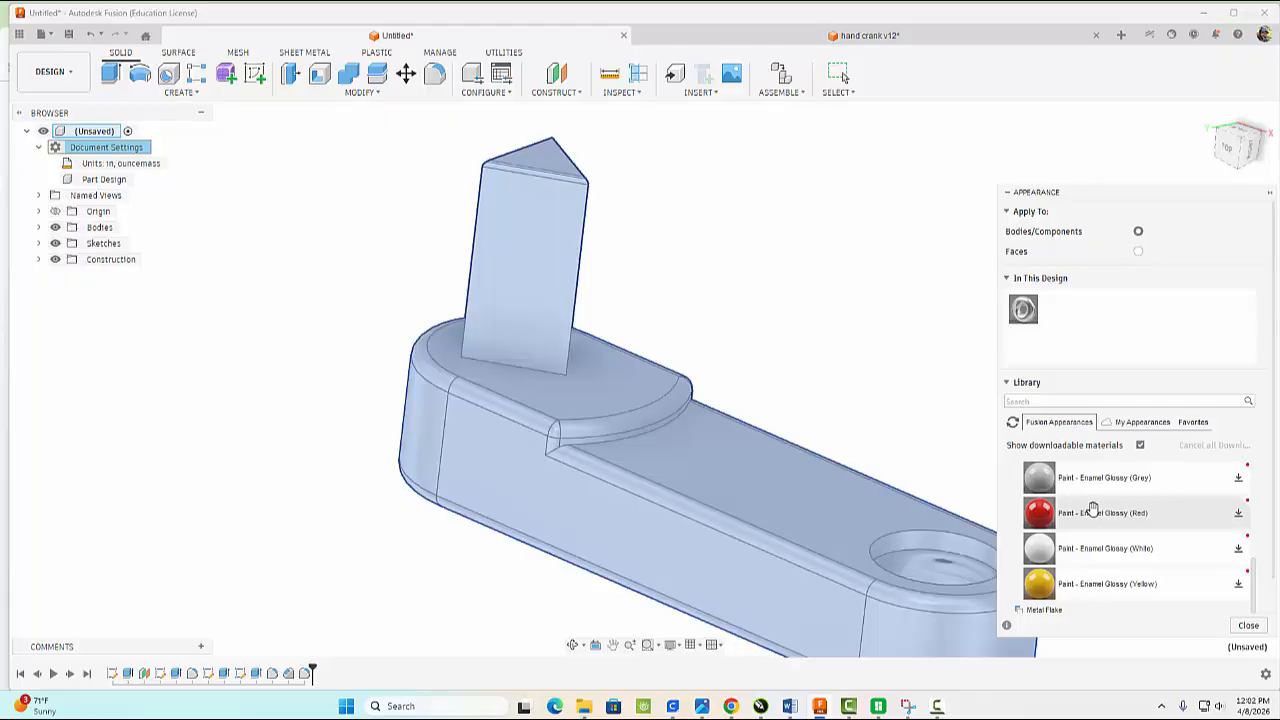
{"action": "left_click_drag", "start_coordinate": [1093, 510], "coordinate": [818, 500]}
Step: Edit the body's glossy red paint appearance to change its color to green, and finish the appearance changes
{"action": "right_click", "coordinate": [1059, 316]}
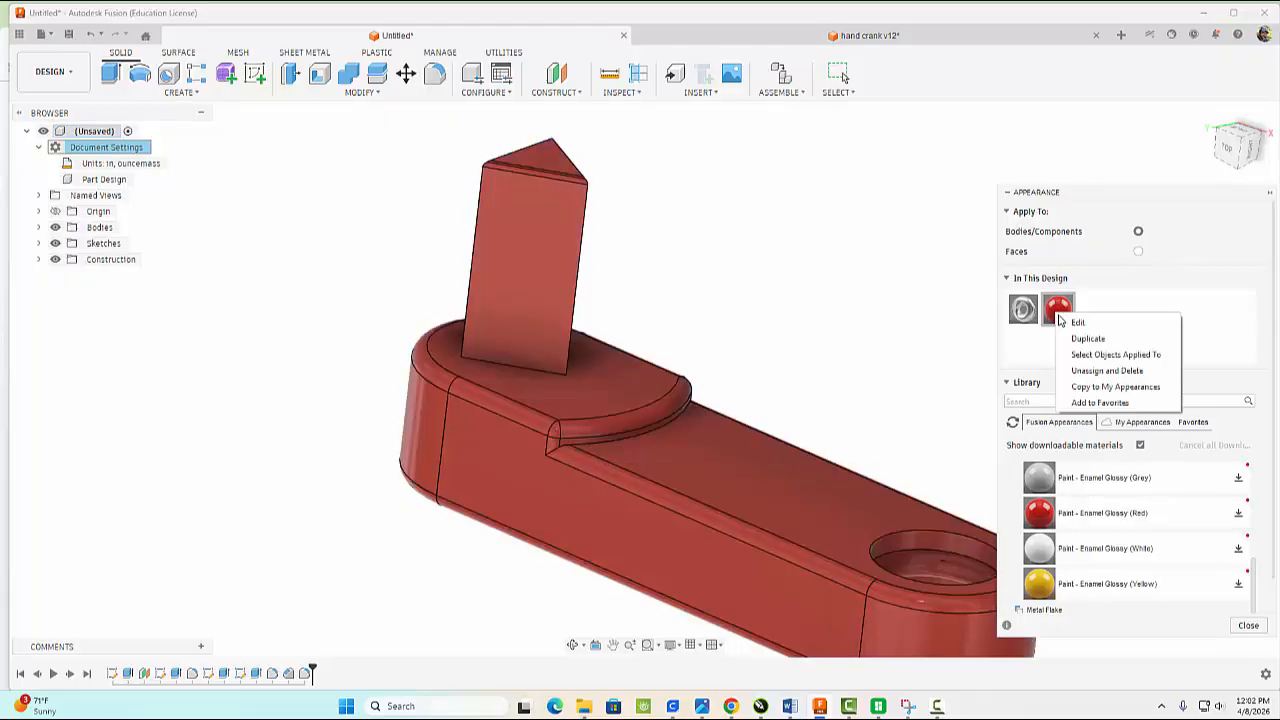
{"action": "left_click", "coordinate": [1077, 322]}
{"action": "left_click_drag", "start_coordinate": [981, 254], "coordinate": [936, 254]}
{"action": "left_click", "coordinate": [968, 475]}
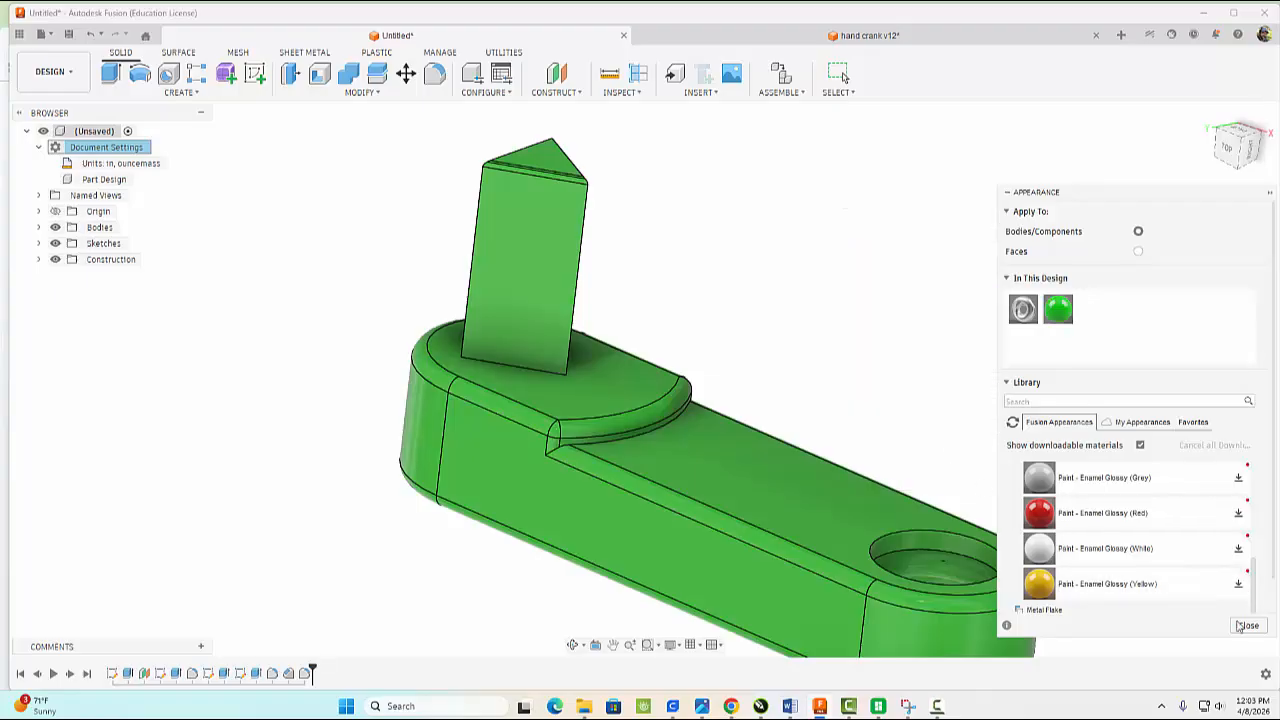
{"action": "left_click", "coordinate": [1248, 626]}
{"action": "scroll", "coordinate": [850, 322], "scroll_direction": "down", "scroll_amount": 4}
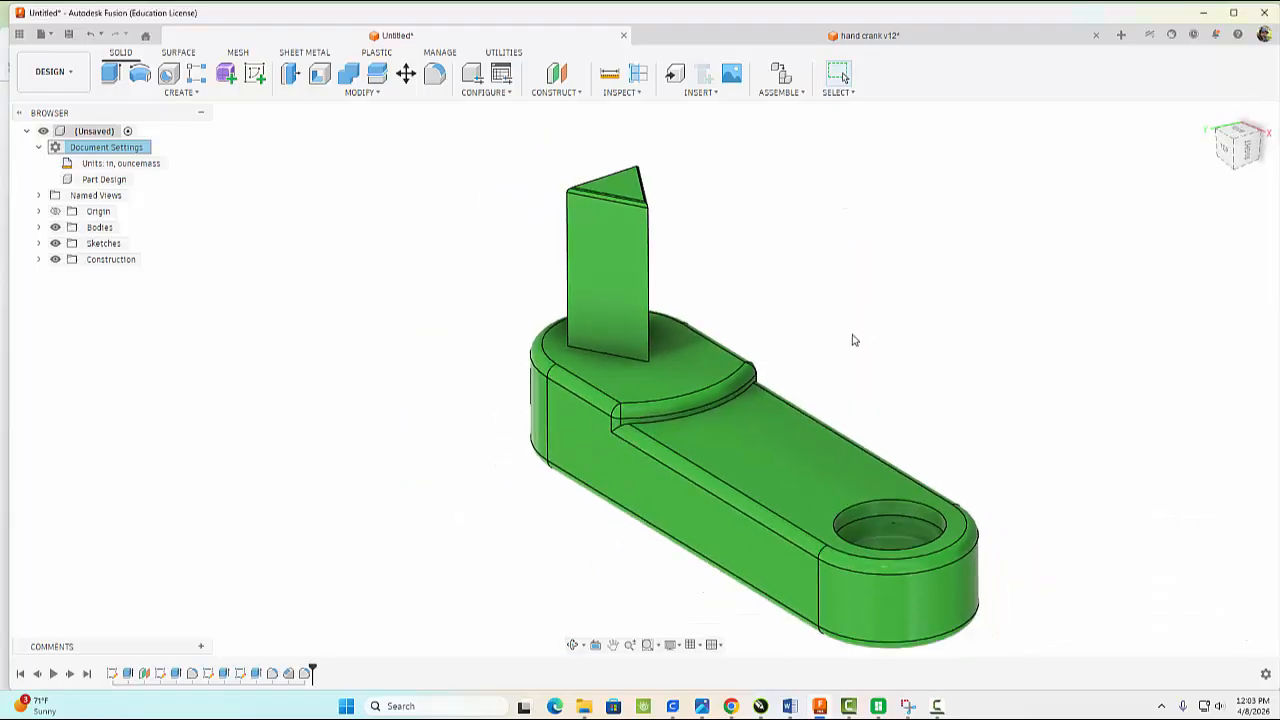
{"action": "middle_click_drag", "start_coordinate": [761, 327], "coordinate": [751, 318], "text": "shift"}
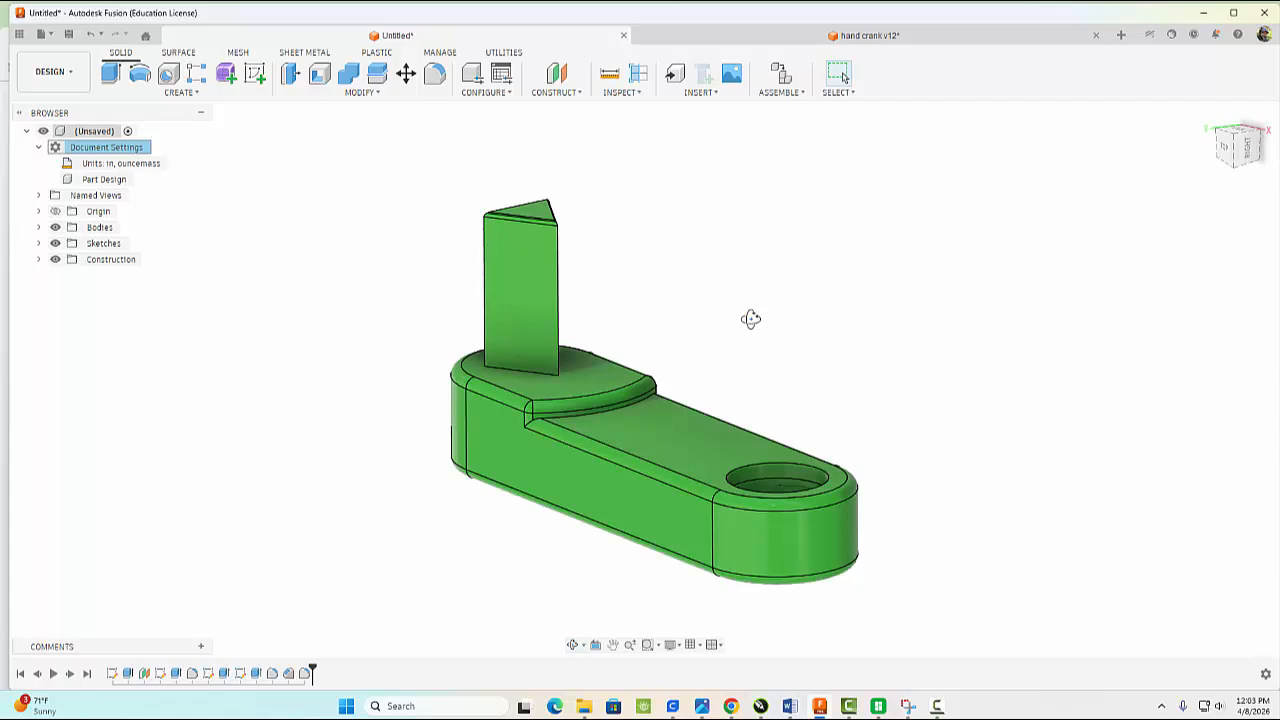